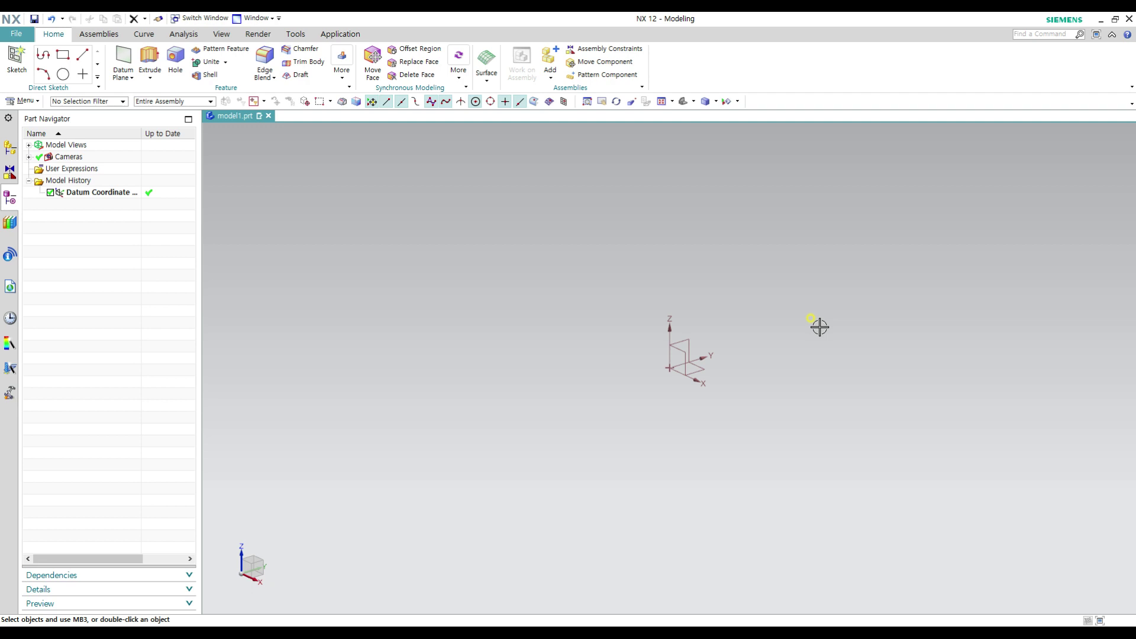
# Create a sketch on the XY plane and draw four steep slanted lines side by side across the origin area.
pyautogui.click(16, 61)
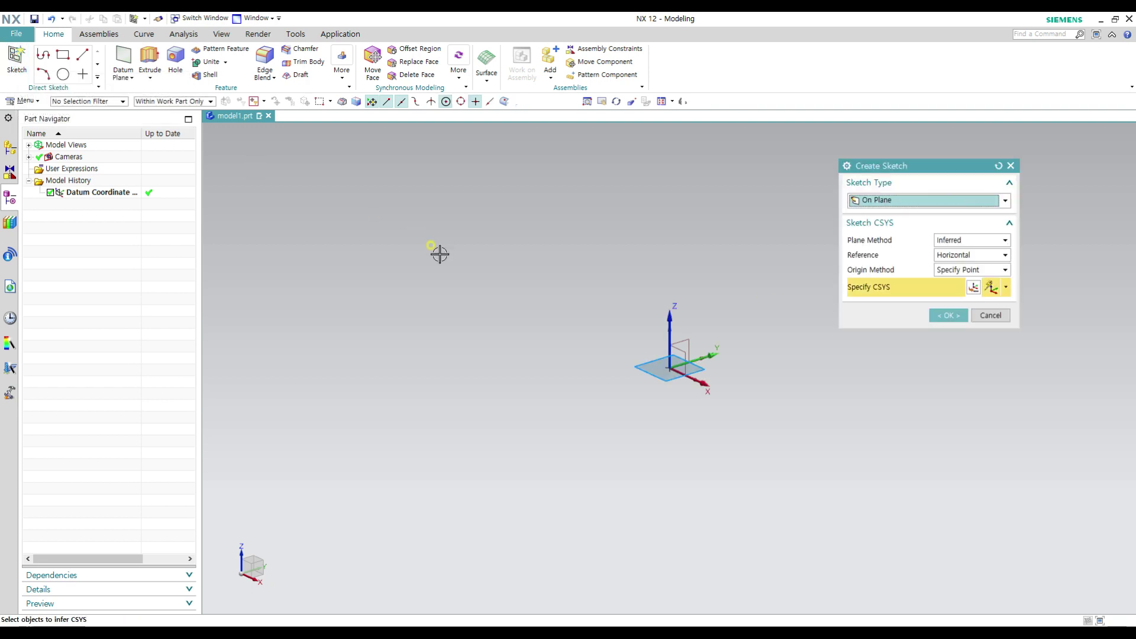
pyautogui.click(947, 314)
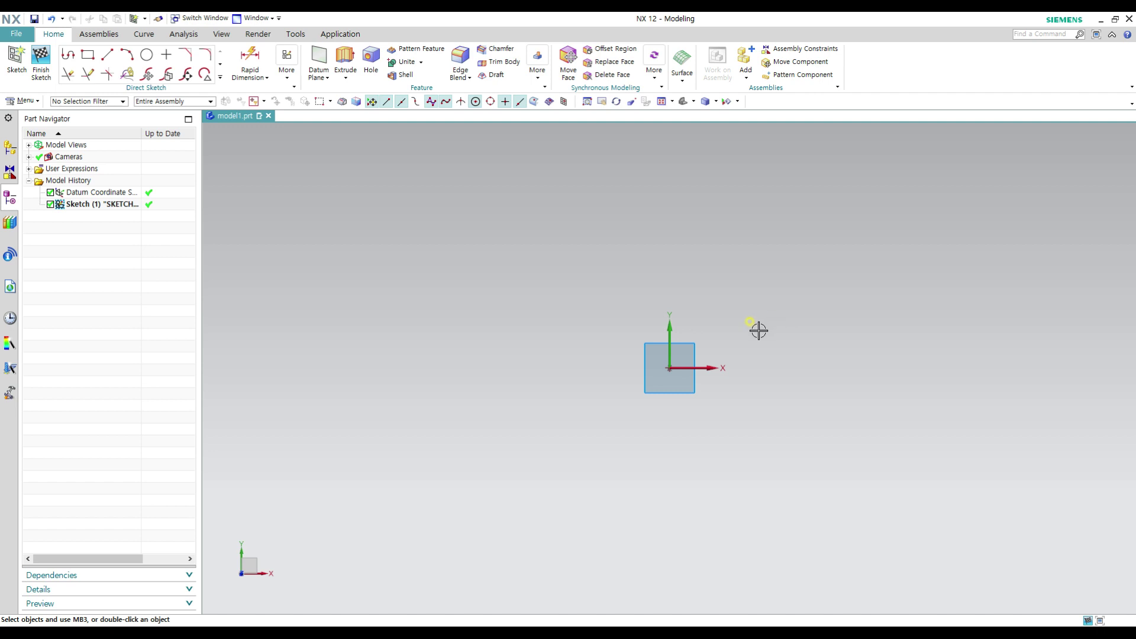
pyautogui.press('l')
pyautogui.click(616, 155)
pyautogui.click(450, 548)
pyautogui.click(704, 178)
pyautogui.click(590, 548)
pyautogui.click(818, 206)
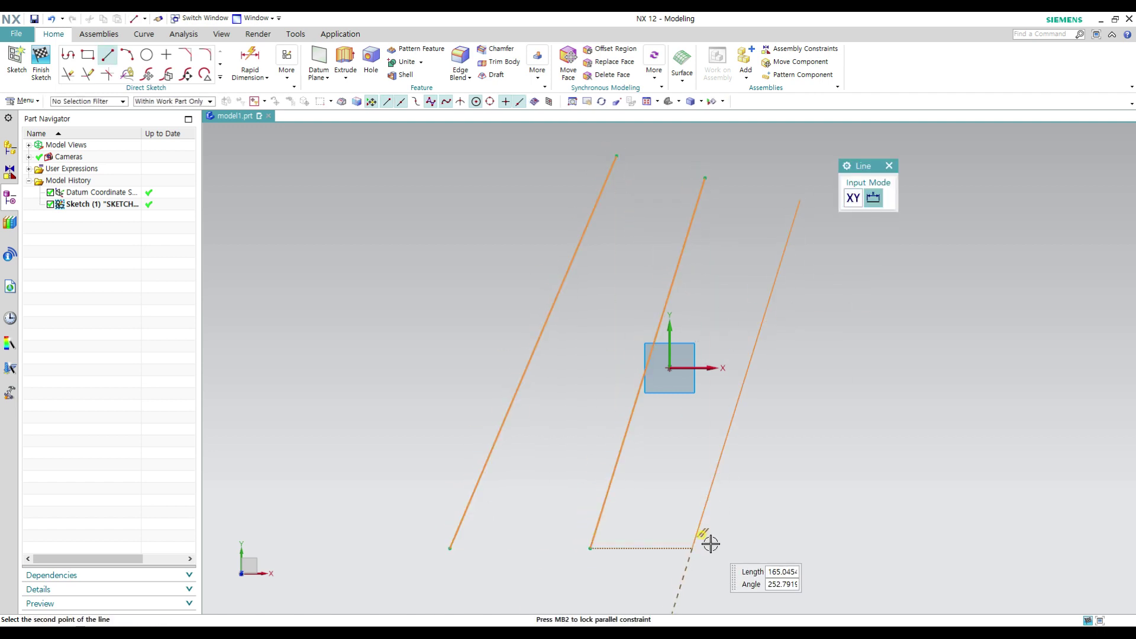
pyautogui.click(674, 542)
pyautogui.click(934, 229)
pyautogui.click(792, 563)
# Draw three long, gently descending lines that cross all four steep lines to form a grid.
pyautogui.click(484, 191)
pyautogui.click(1020, 357)
pyautogui.click(402, 290)
pyautogui.click(975, 444)
pyautogui.click(385, 388)
pyautogui.click(927, 523)
pyautogui.scroll(-4, 794, 459)
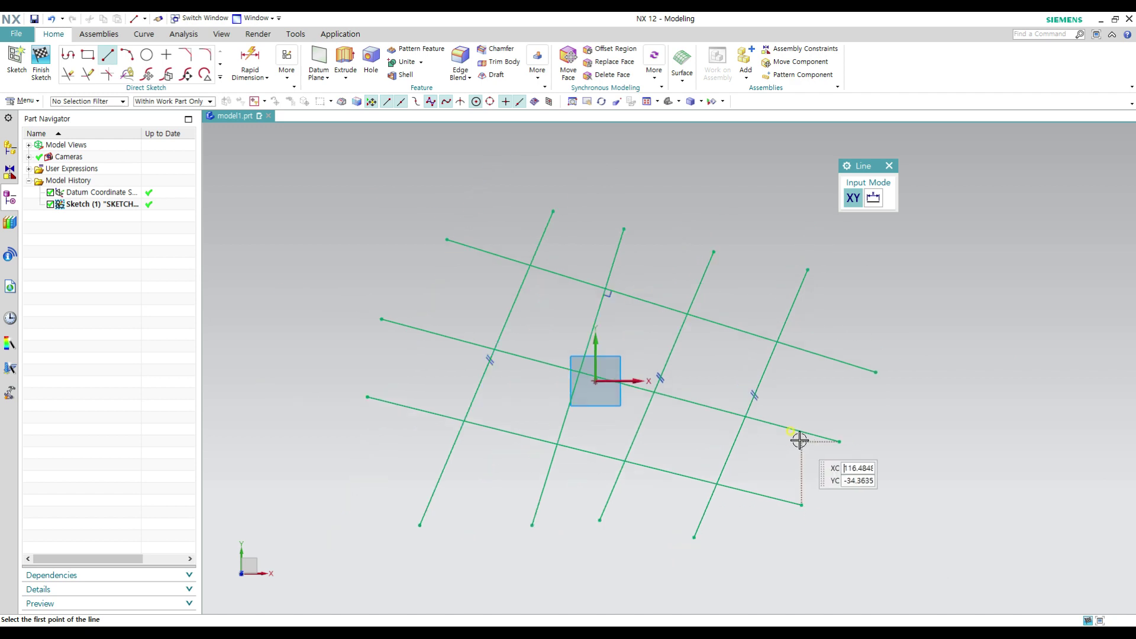
pyautogui.press('Escape')
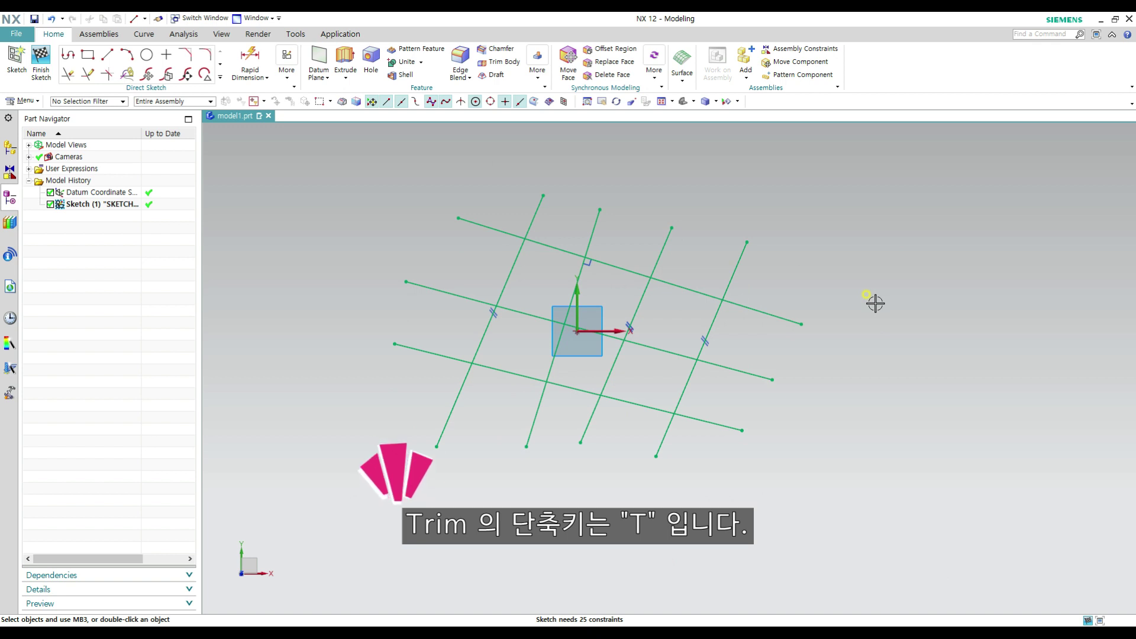
# Quick Trim the uppermost crossing line piece by piece back to the leftmost steep line, and undo the trims.
pyautogui.press('t')
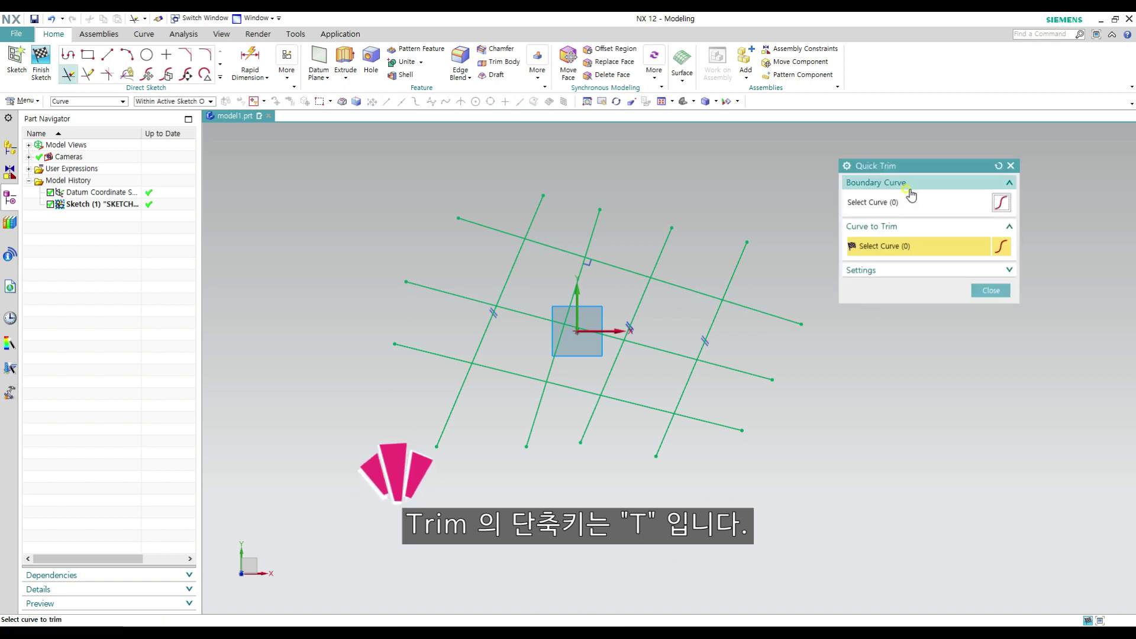
pyautogui.moveTo(902, 168)
pyautogui.mouseDown()
pyautogui.moveTo(903, 230)
pyautogui.moveTo(894, 204)
pyautogui.mouseUp()
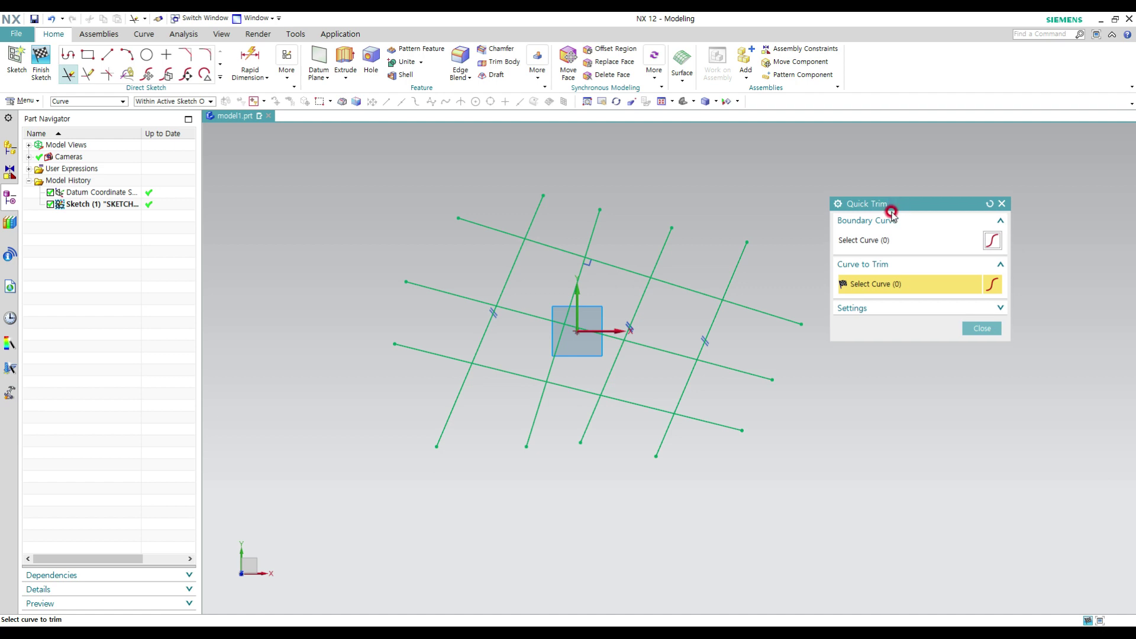
pyautogui.keyDown('shift'); pyautogui.moveTo(718, 329); pyautogui.dragTo(739, 365, button='middle'); pyautogui.keyUp('shift')
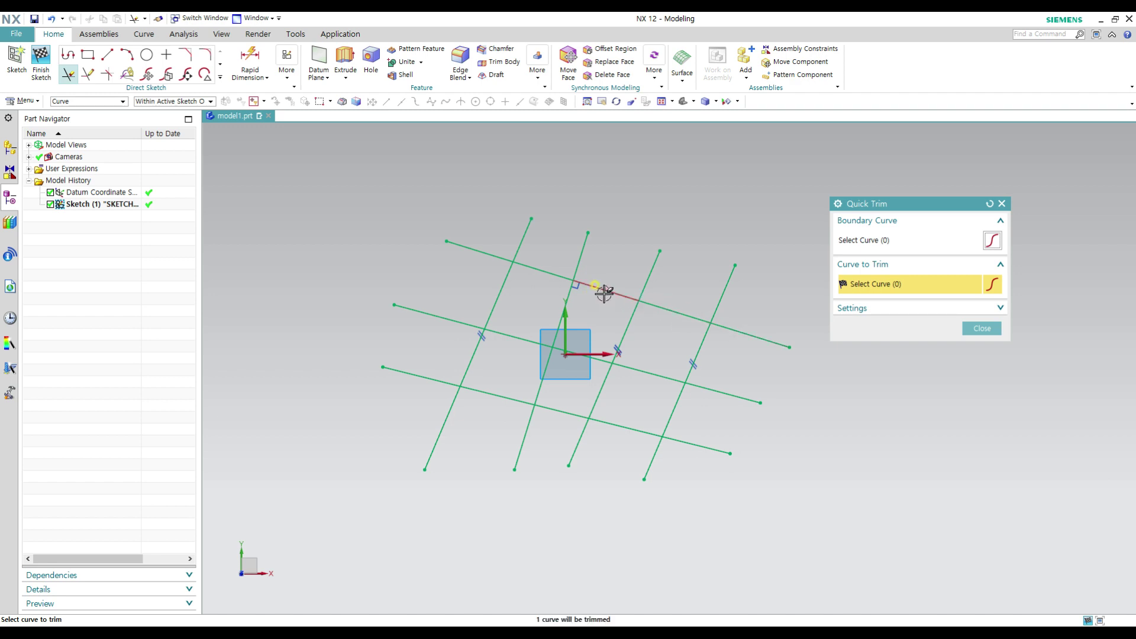
pyautogui.click(744, 334)
pyautogui.click(679, 317)
pyautogui.click(596, 279)
pyautogui.click(547, 272)
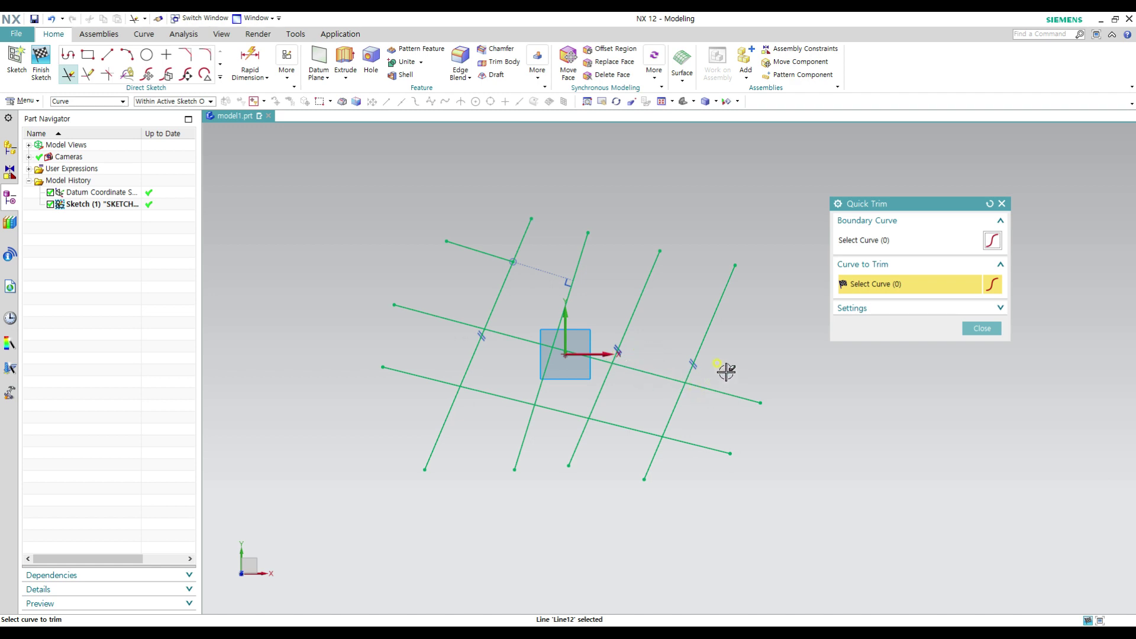
pyautogui.press('Escape')
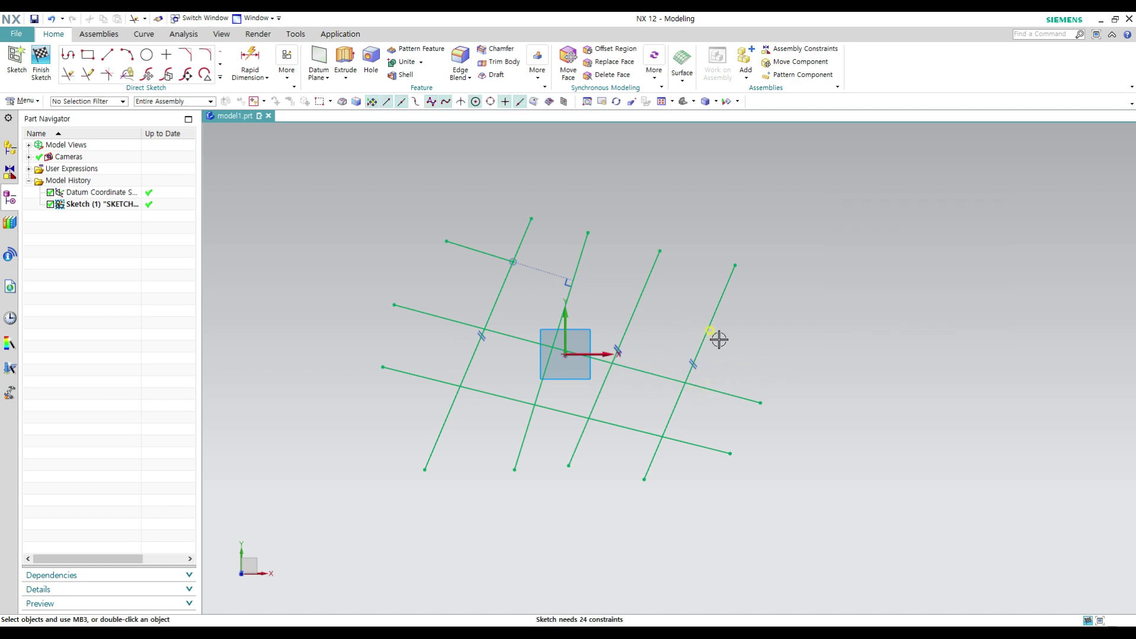
pyautogui.hotkey('ctrl', 'z')
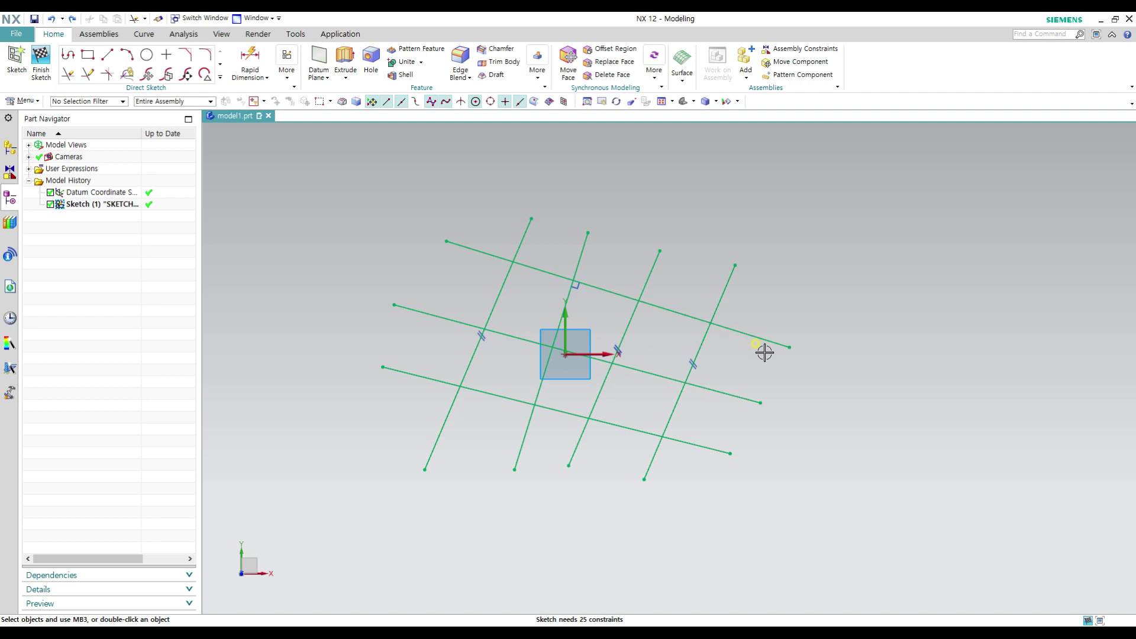
# Quick Trim the three crossing lines segment by segment back to the second steep line from the left.
pyautogui.press('t')
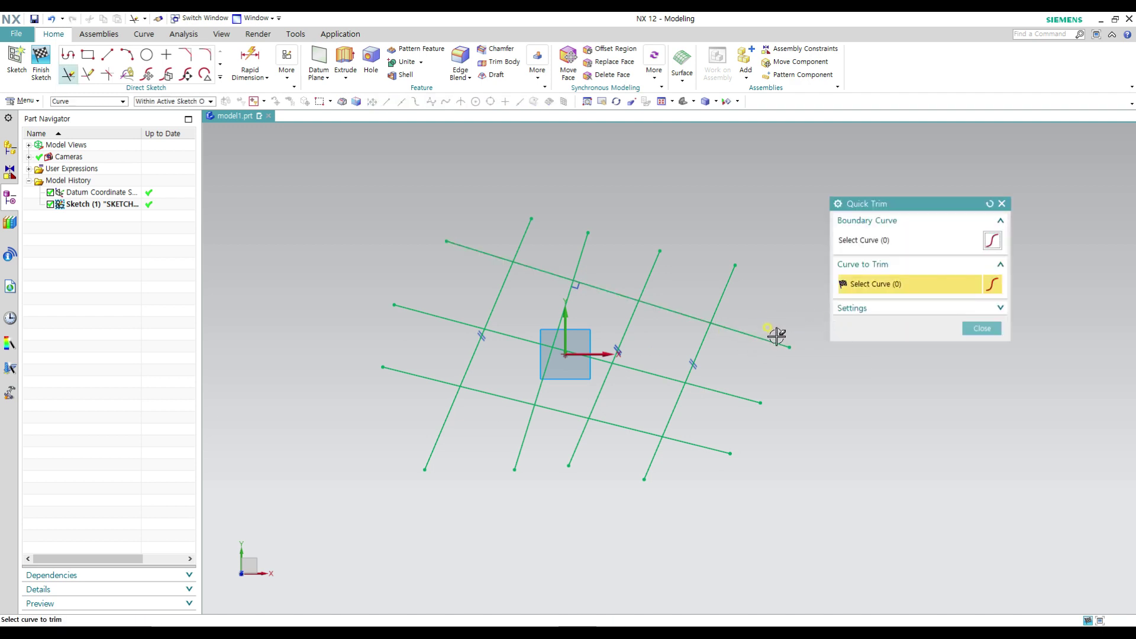
pyautogui.keyDown('shift'); pyautogui.moveTo(772, 333); pyautogui.dragTo(733, 294, button='middle'); pyautogui.keyUp('shift')
pyautogui.click(694, 291)
pyautogui.click(666, 346)
pyautogui.click(651, 399)
pyautogui.click(578, 379)
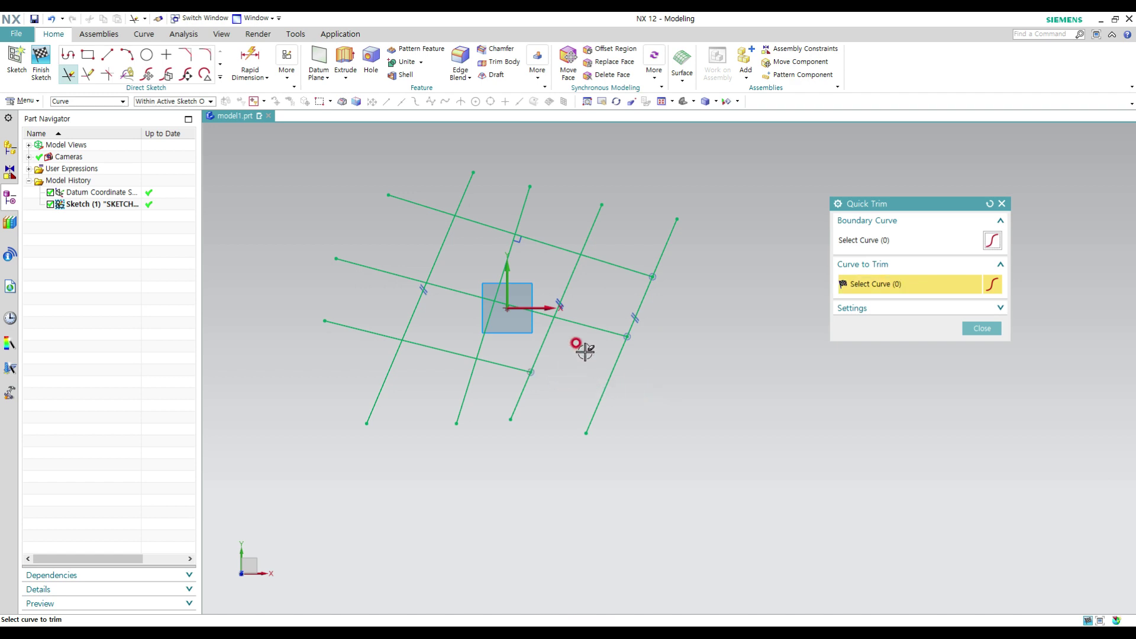
pyautogui.click(584, 323)
pyautogui.click(613, 263)
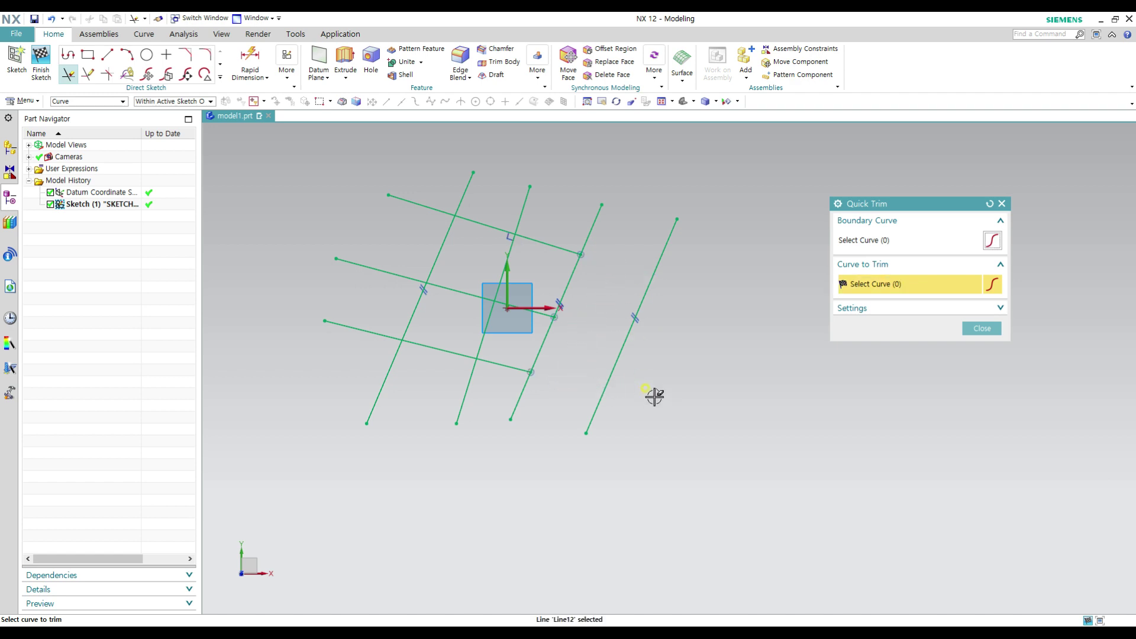
pyautogui.keyDown('shift'); pyautogui.moveTo(655, 395); pyautogui.dragTo(687, 400, button='middle'); pyautogui.keyUp('shift')
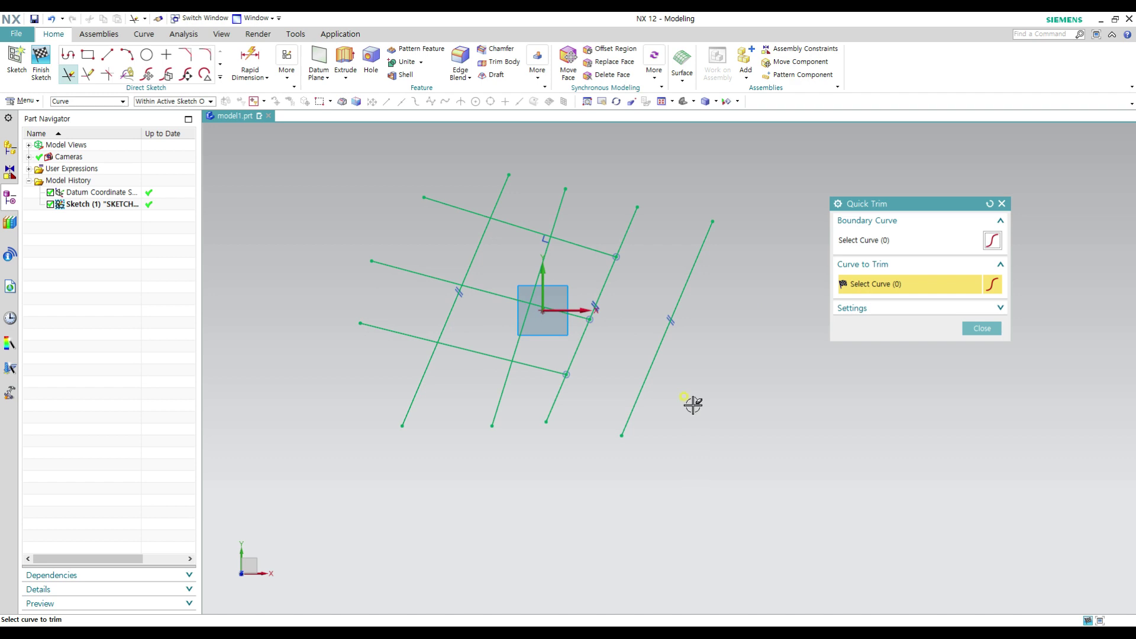
pyautogui.moveTo(615, 167)
pyautogui.mouseDown()
pyautogui.moveTo(502, 436)
pyautogui.moveTo(494, 490)
pyautogui.mouseUp()
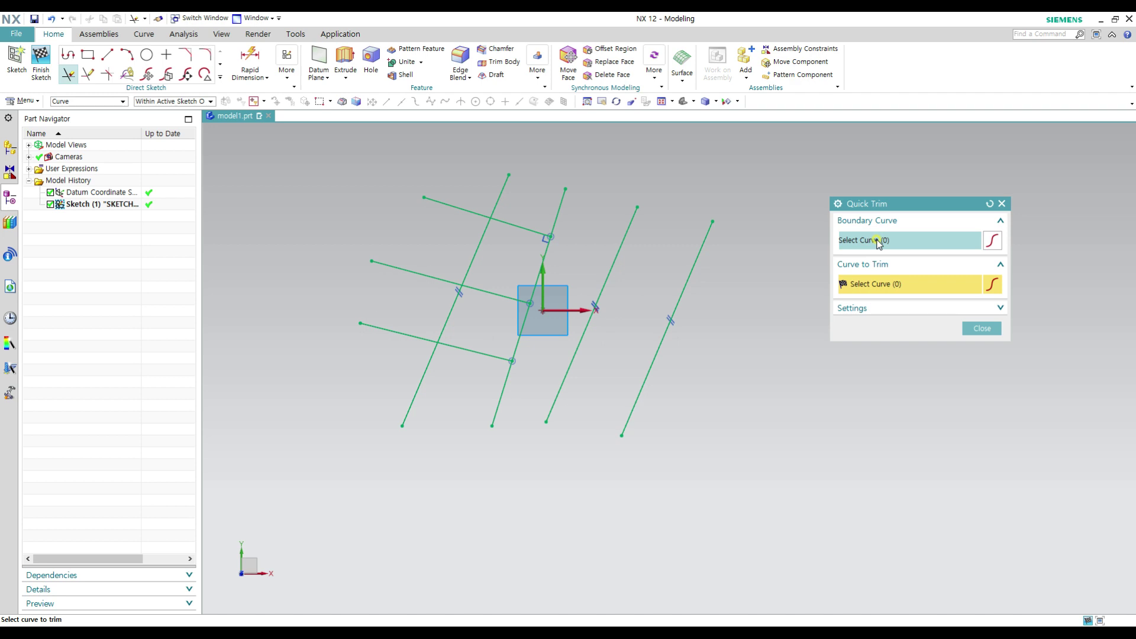
# Close Quick Trim and undo all segment trims to restore the full-length crossing lines.
pyautogui.press('Escape')
pyautogui.hotkey('ctrl', 'z')
pyautogui.hotkey('ctrl', 'z')
pyautogui.hotkey('ctrl', 'z')
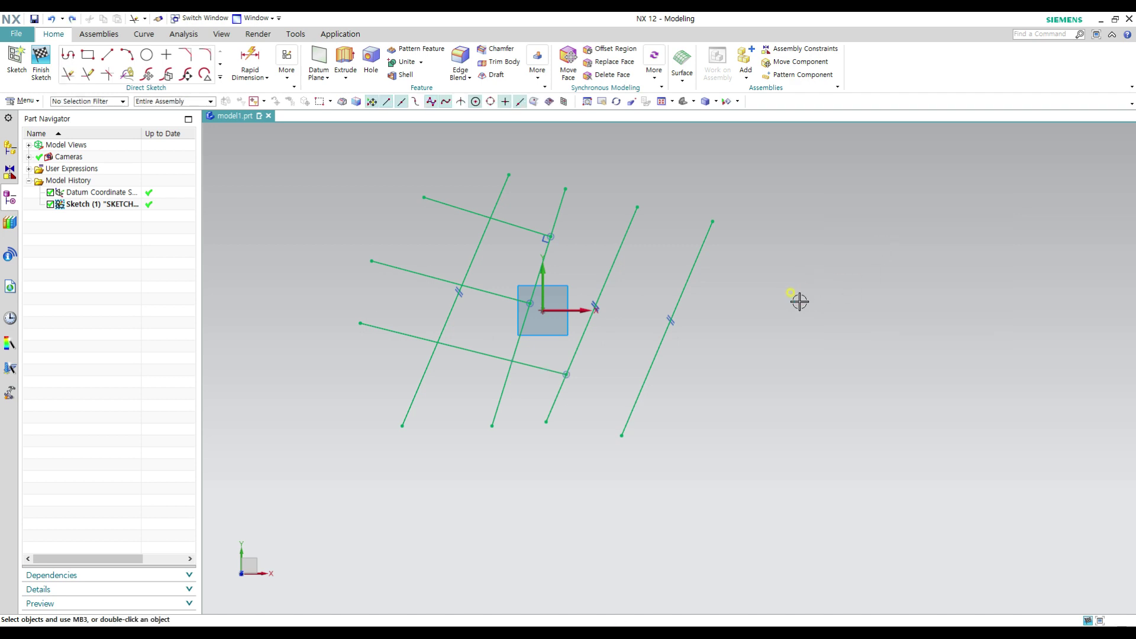
pyautogui.hotkey('ctrl', 'z')
pyautogui.hotkey('ctrl', 'z')
pyautogui.hotkey('ctrl', 'z')
pyautogui.hotkey('ctrl', 'z')
pyautogui.hotkey('ctrl', 'z')
pyautogui.hotkey('ctrl', 'z')
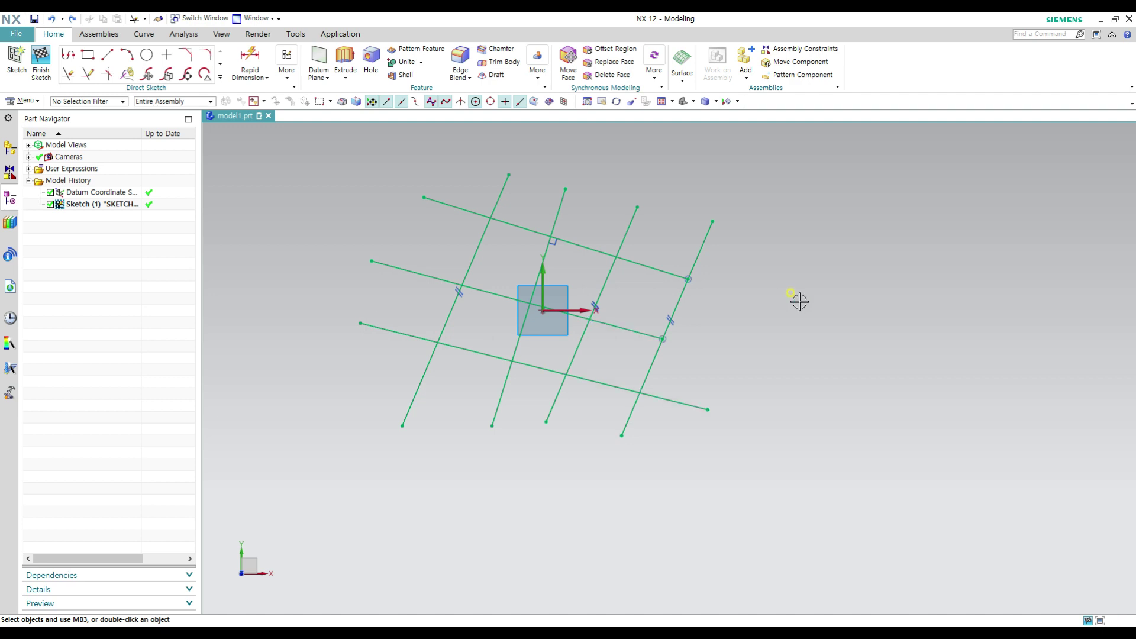
pyautogui.keyDown('shift'); pyautogui.moveTo(812, 310); pyautogui.dragTo(781, 314, button='middle'); pyautogui.keyUp('shift')
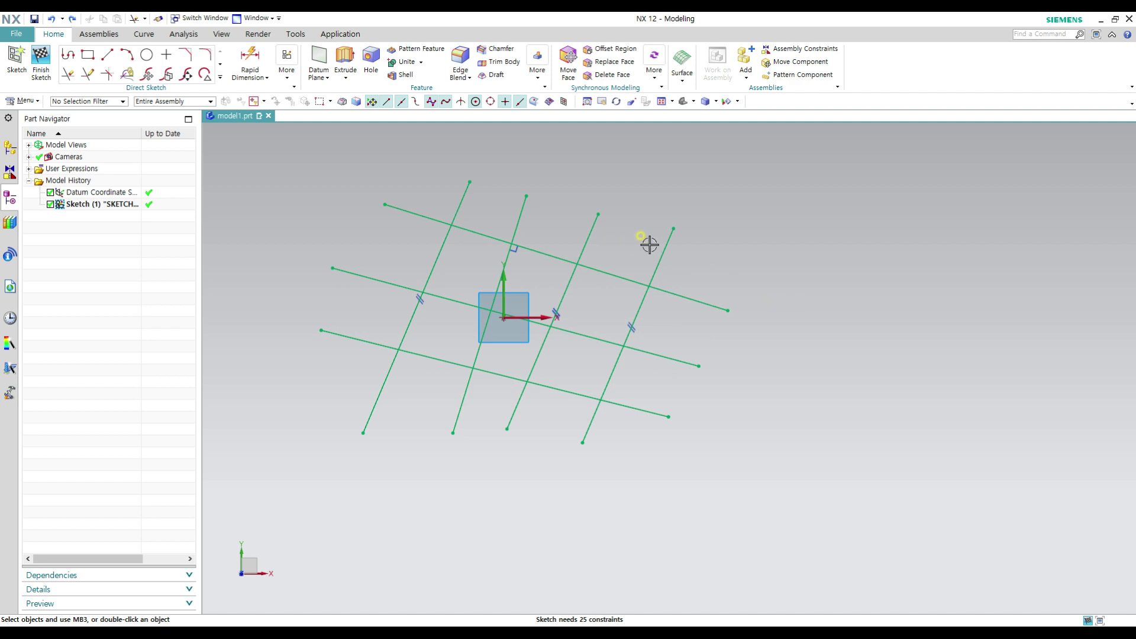
# Quick Trim the three crossing lines individually, using the leftmost steep line as the boundary curve.
pyautogui.press('t')
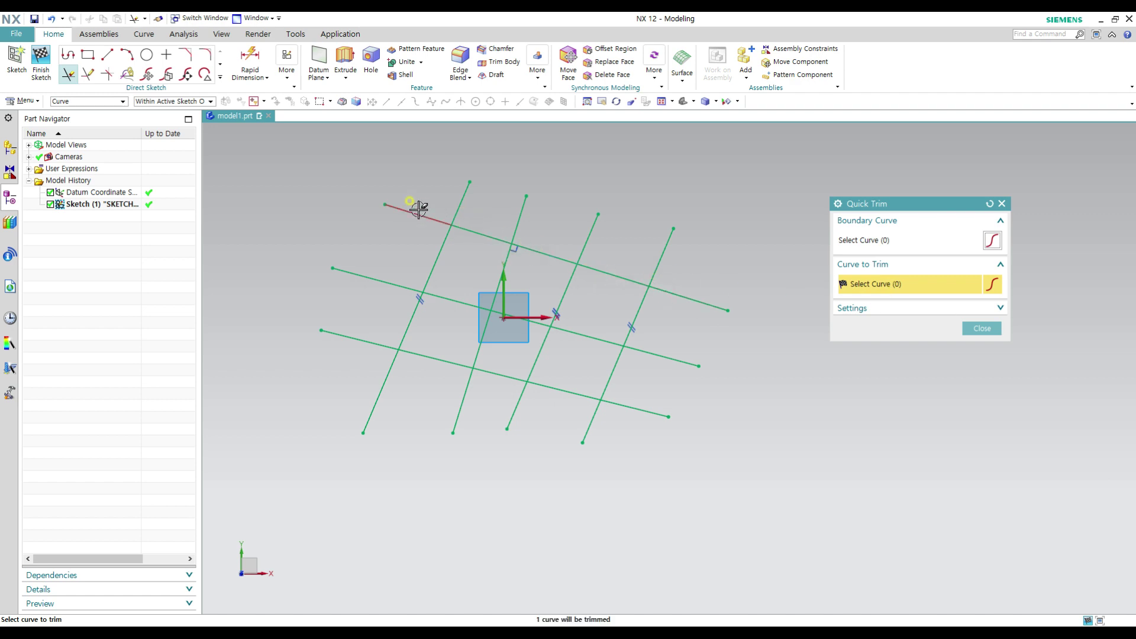
pyautogui.click(888, 247)
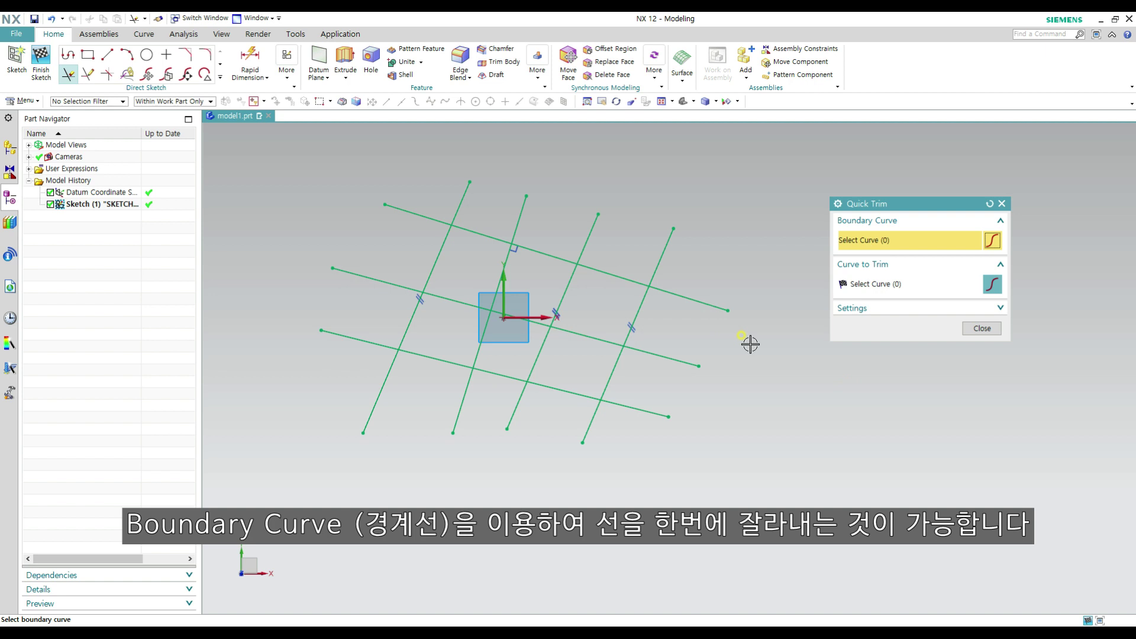
pyautogui.click(441, 245)
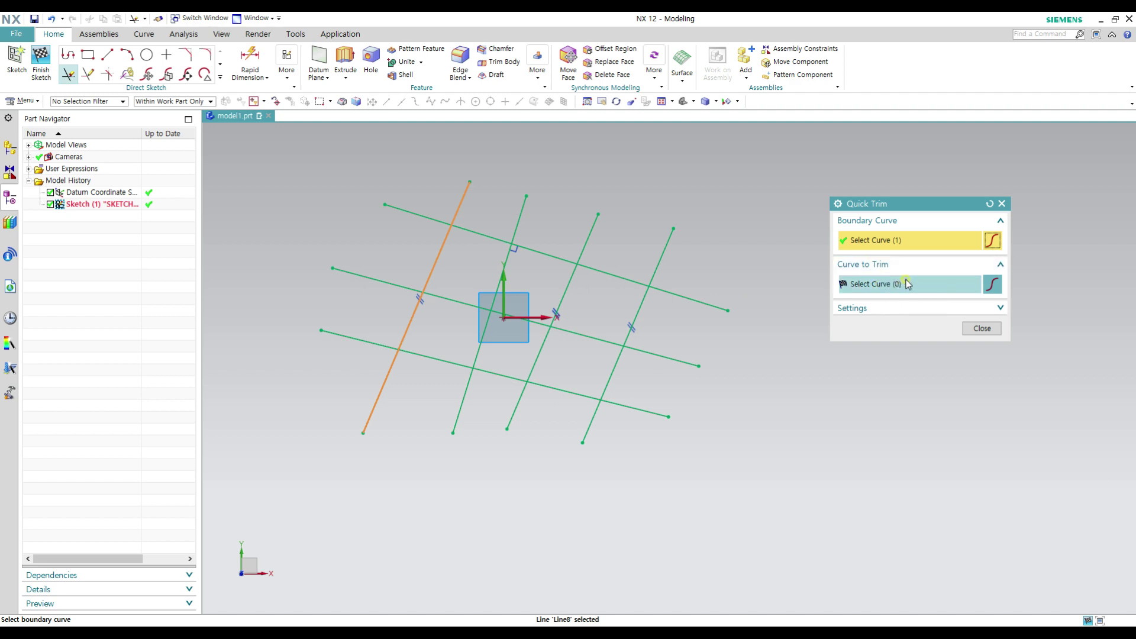
pyautogui.click(889, 287)
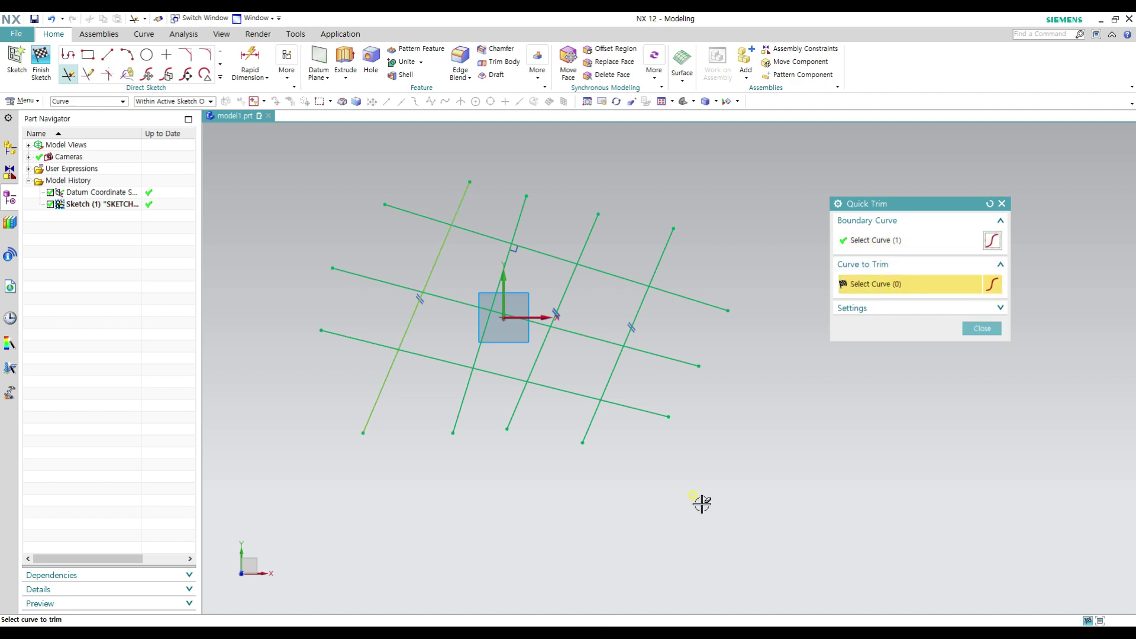
pyautogui.click(707, 303)
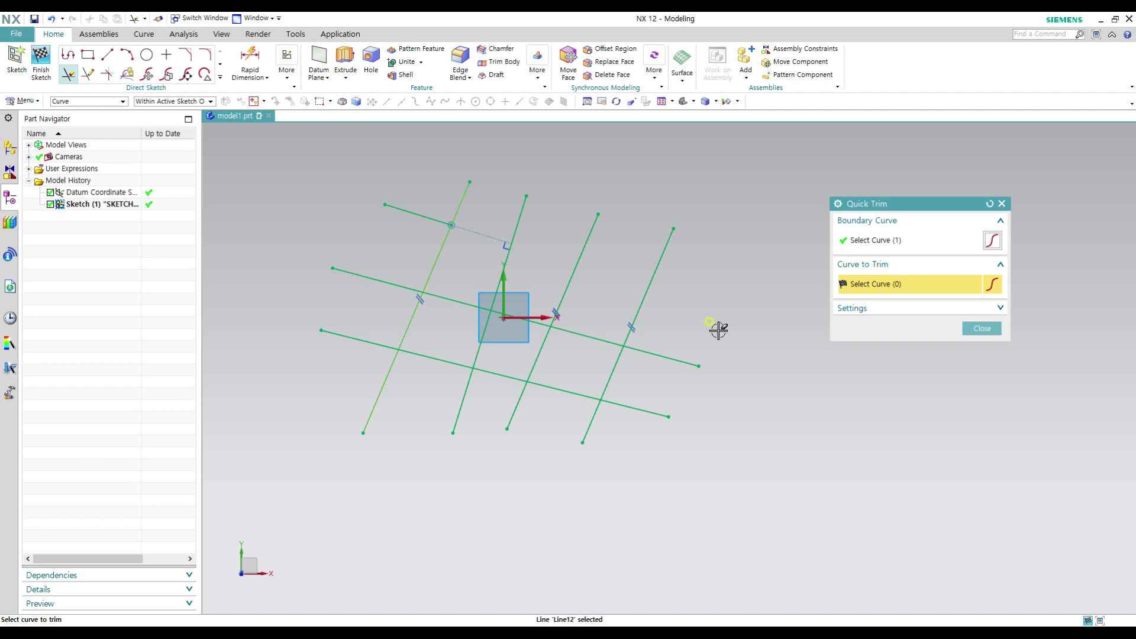
pyautogui.click(681, 359)
pyautogui.click(665, 407)
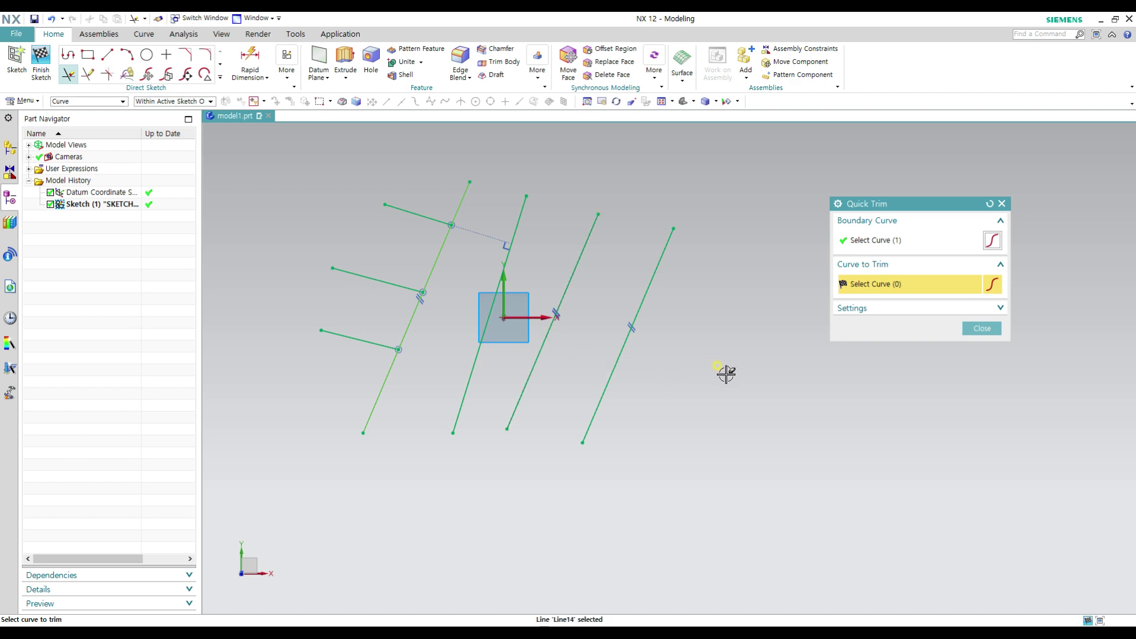
# Close Quick Trim and undo the three individual trims made against the boundary line.
pyautogui.press('Escape')
pyautogui.hotkey('ctrl', 'z')
pyautogui.hotkey('ctrl', 'z')
pyautogui.hotkey('ctrl', 'z')
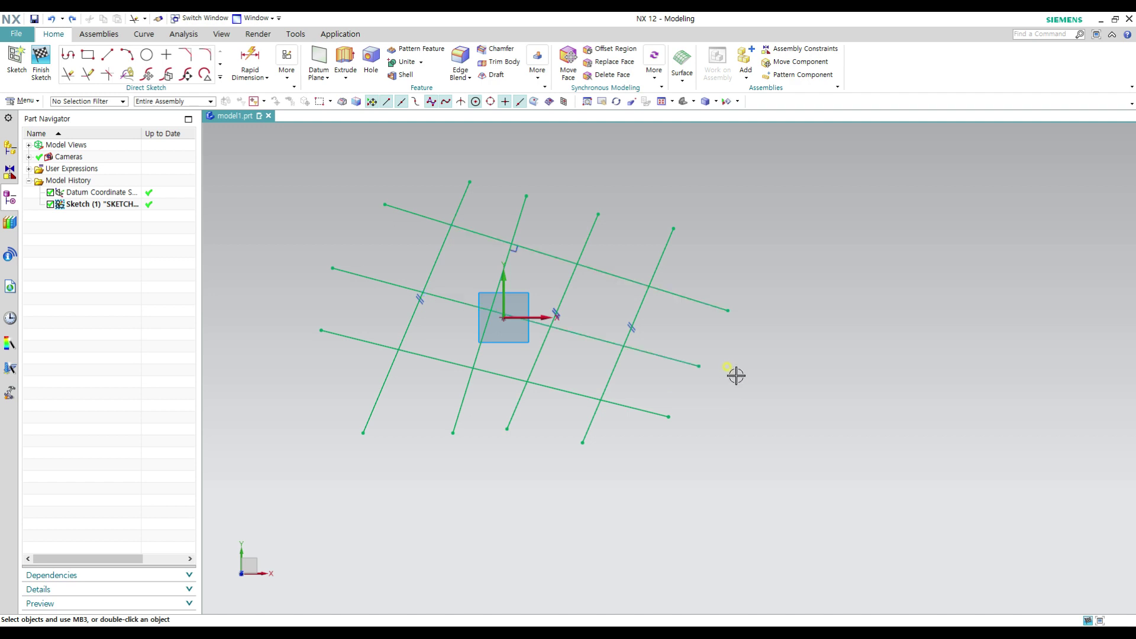
# Quick Trim all three crossing lines in one freehand pass, with the leftmost steep line as the boundary curve.
pyautogui.press('t')
pyautogui.click(869, 241)
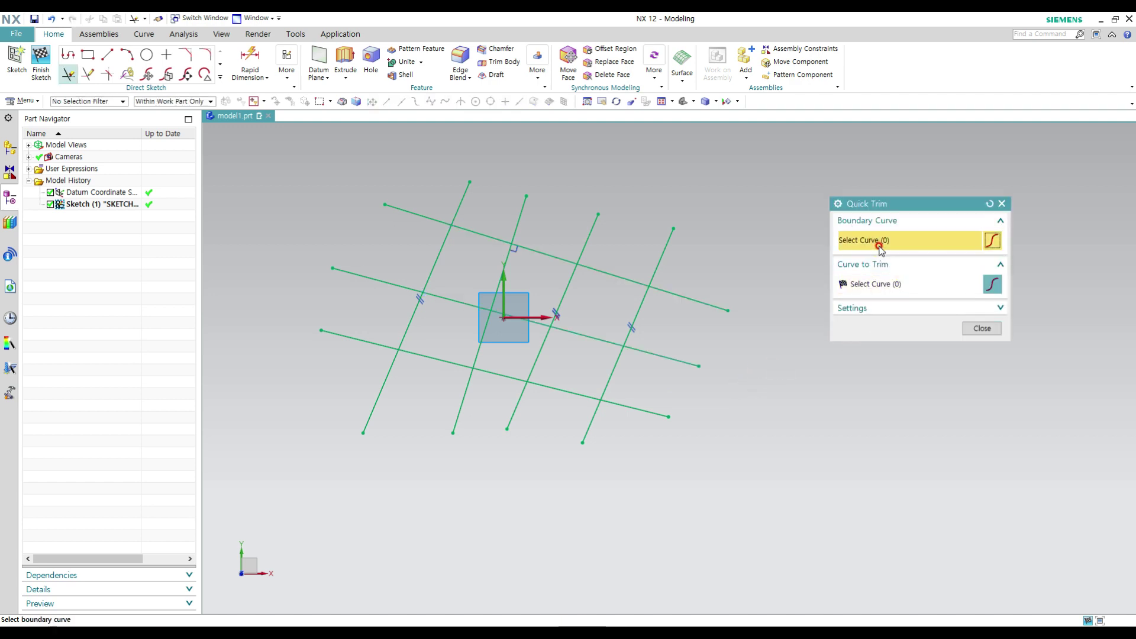
pyautogui.click(465, 191)
pyautogui.click(876, 284)
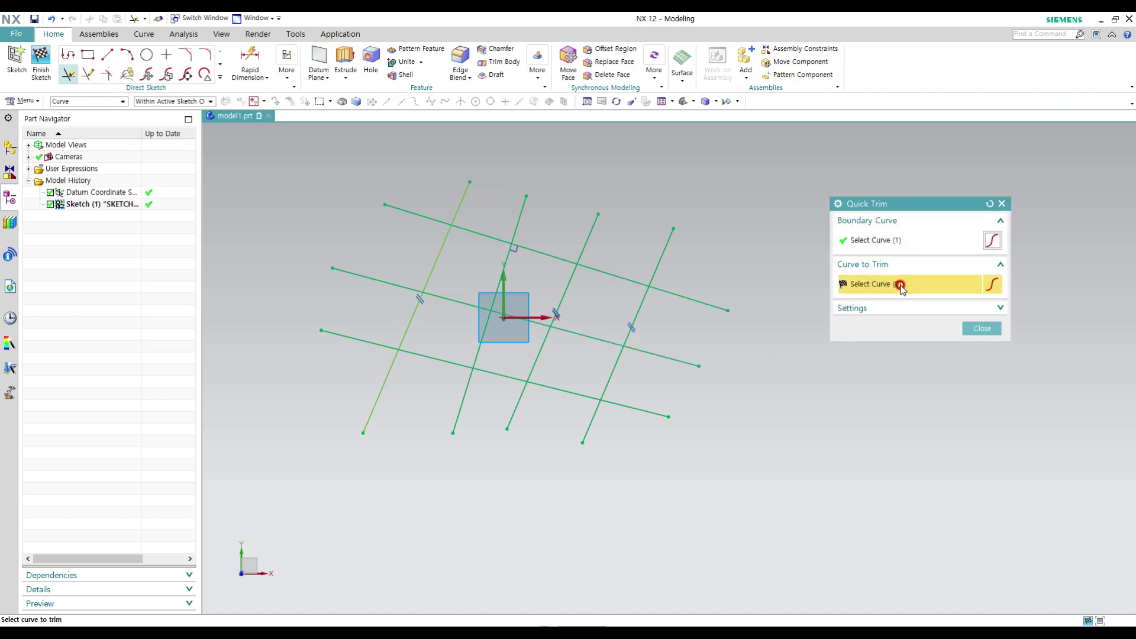
pyautogui.moveTo(710, 226); pyautogui.dragTo(571, 487)
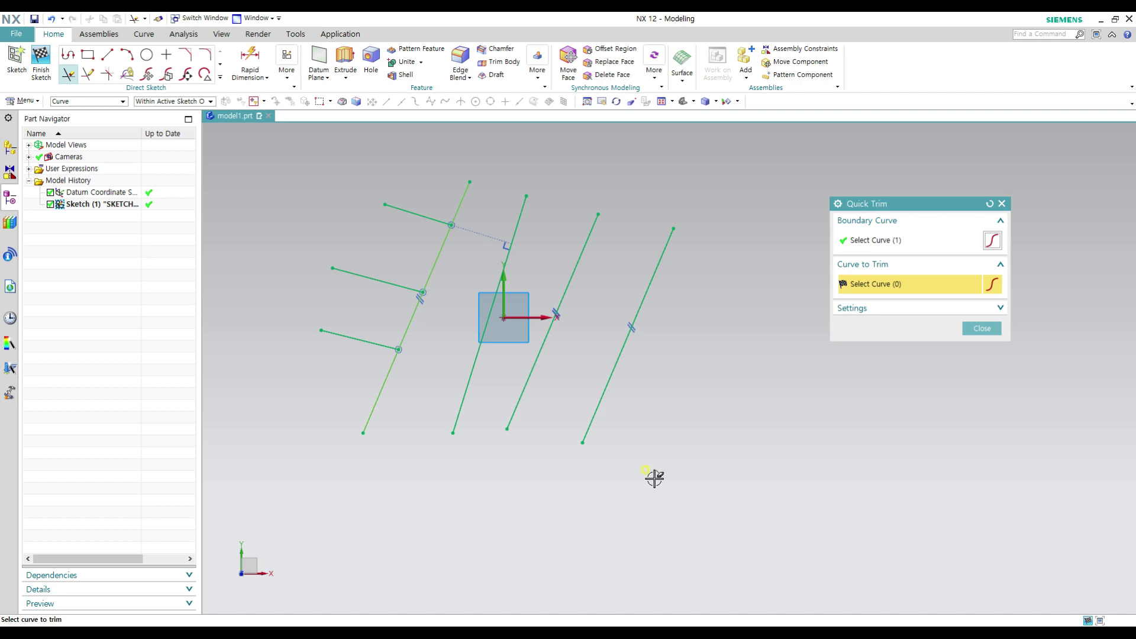
pyautogui.keyDown('shift'); pyautogui.moveTo(713, 363); pyautogui.dragTo(728, 380, button='middle'); pyautogui.keyUp('shift')
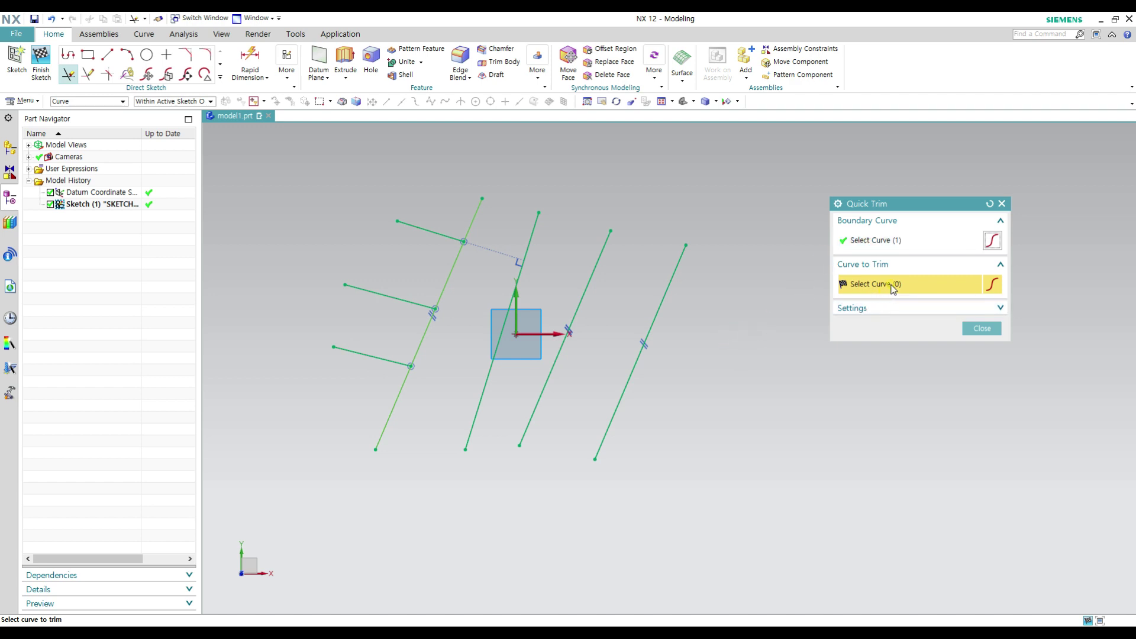
# Close Quick Trim and undo the one-pass trim of the three crossing lines.
pyautogui.press('Escape')
pyautogui.hotkey('ctrl', 'z')
pyautogui.hotkey('ctrl', 'z')
pyautogui.hotkey('ctrl', 'z')
pyautogui.hotkey('ctrl', 'z')
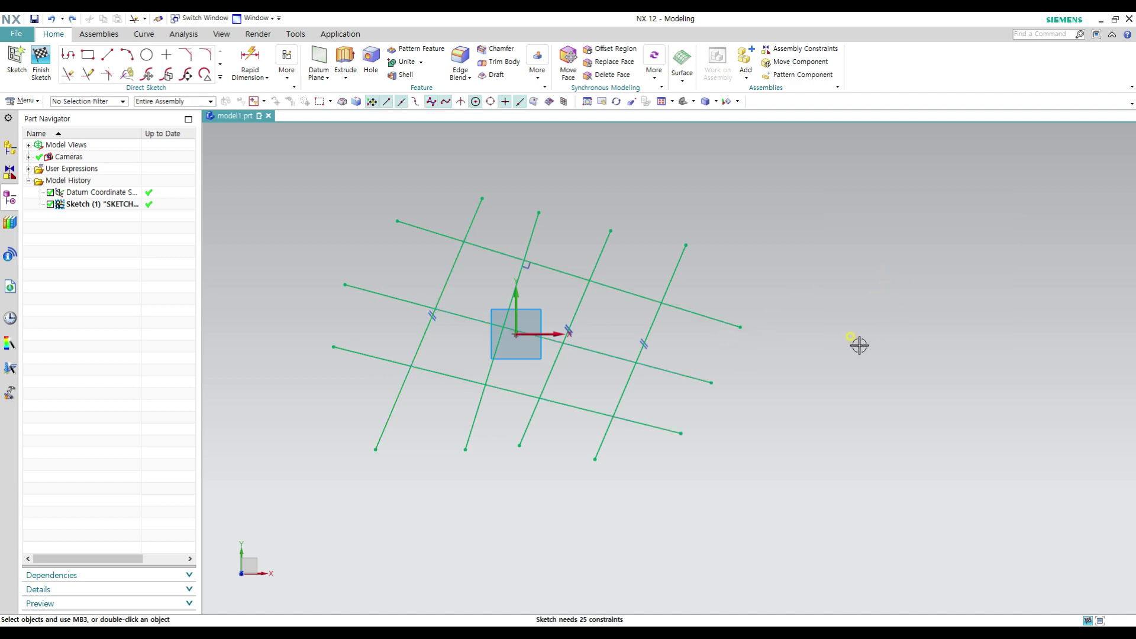
# Quick Trim the middle sections of the three crossing lines individually, using the leftmost and rightmost steep lines as boundary curves.
pyautogui.press('t')
pyautogui.click(876, 247)
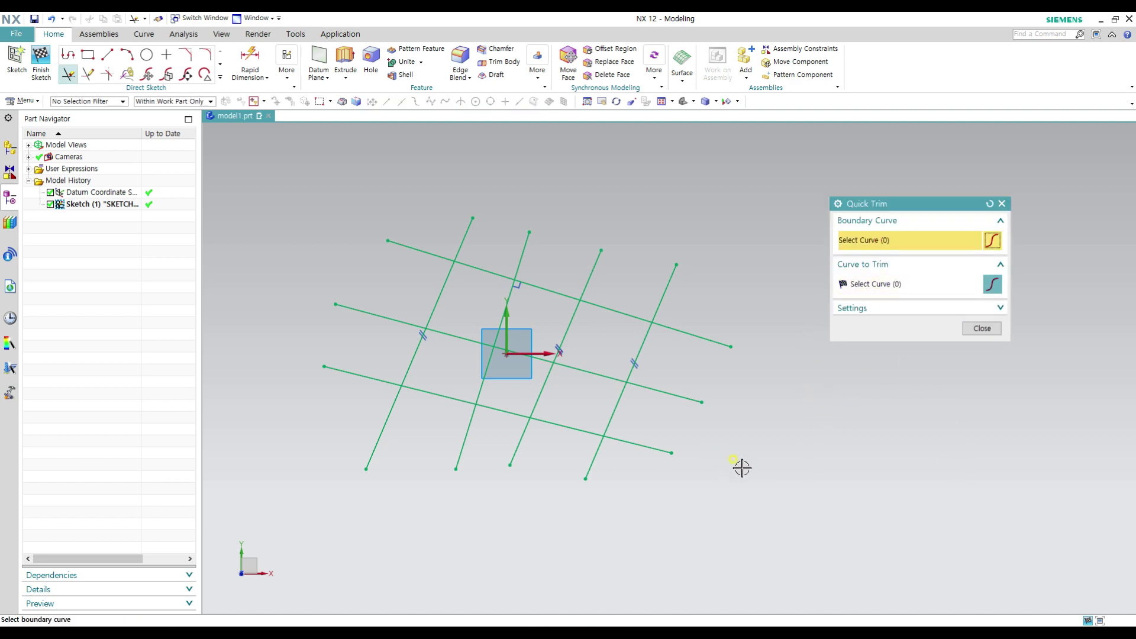
pyautogui.click(450, 283)
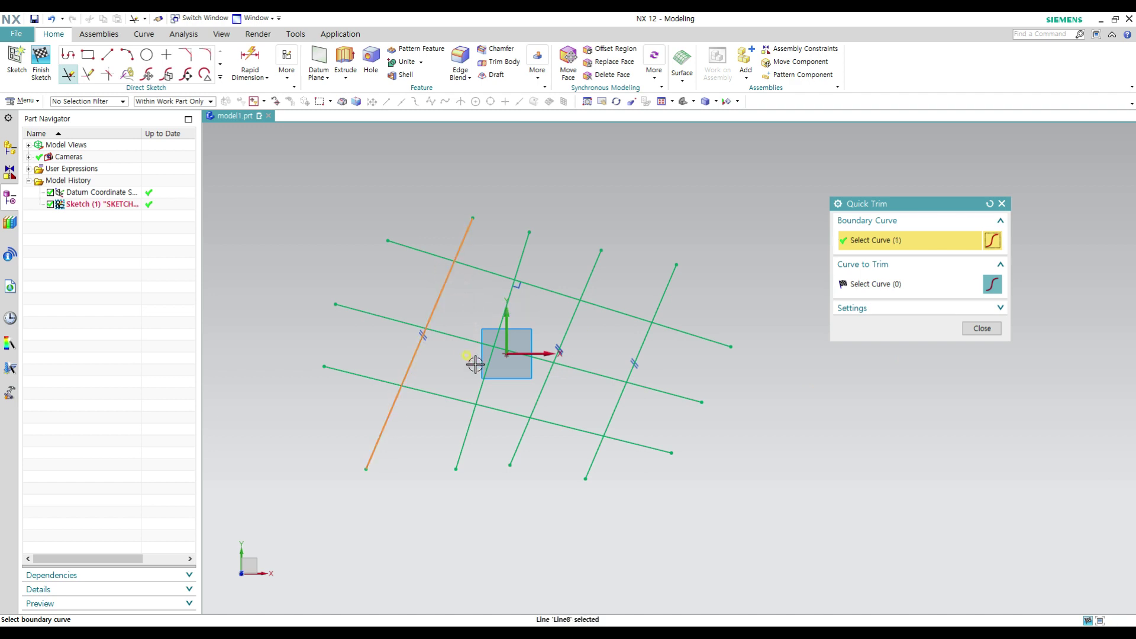
pyautogui.click(644, 332)
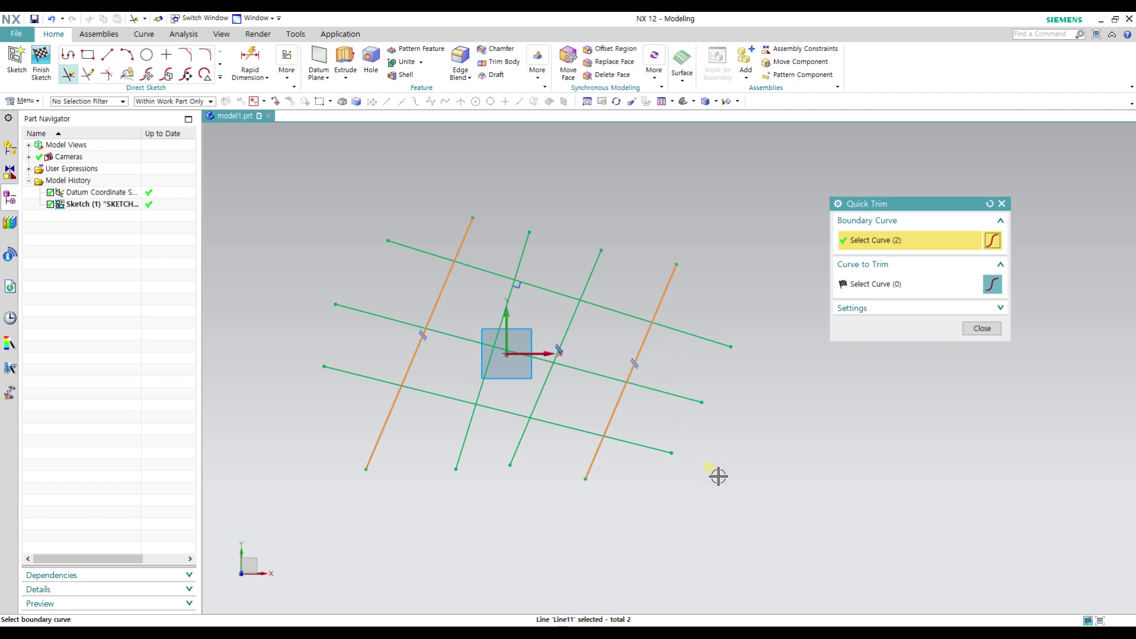
pyautogui.click(876, 286)
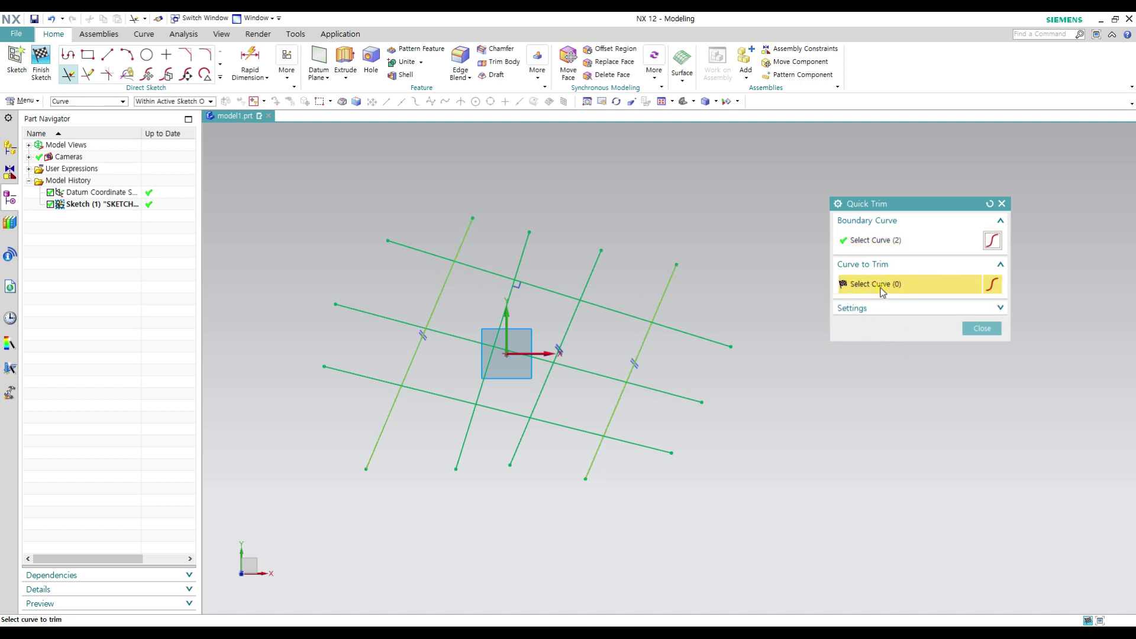
pyautogui.click(599, 305)
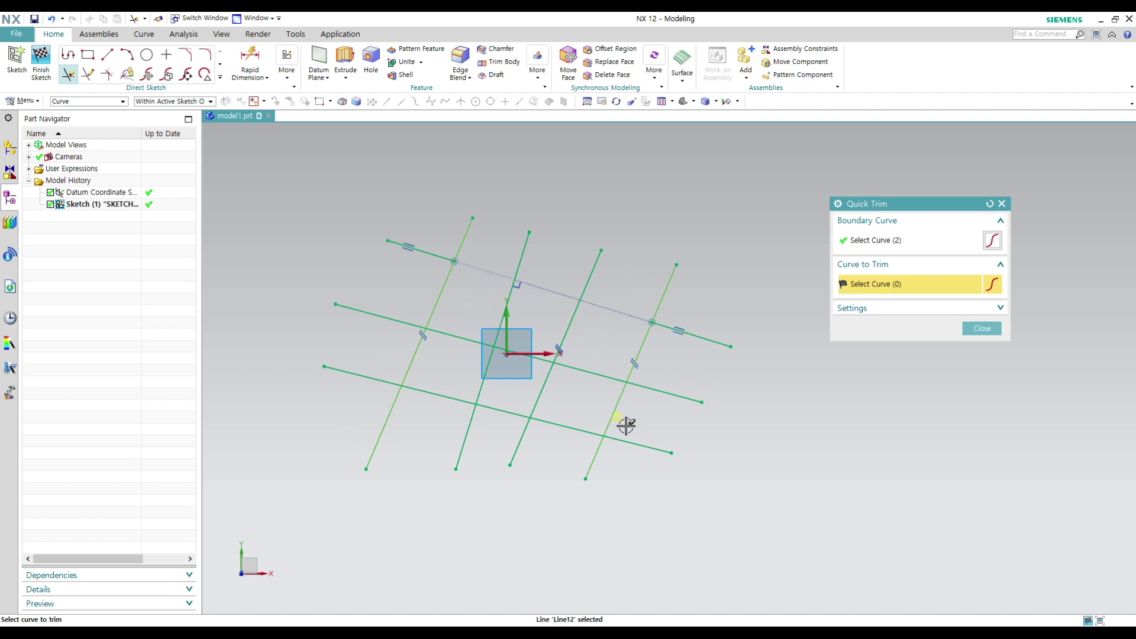
pyautogui.click(578, 370)
pyautogui.click(560, 426)
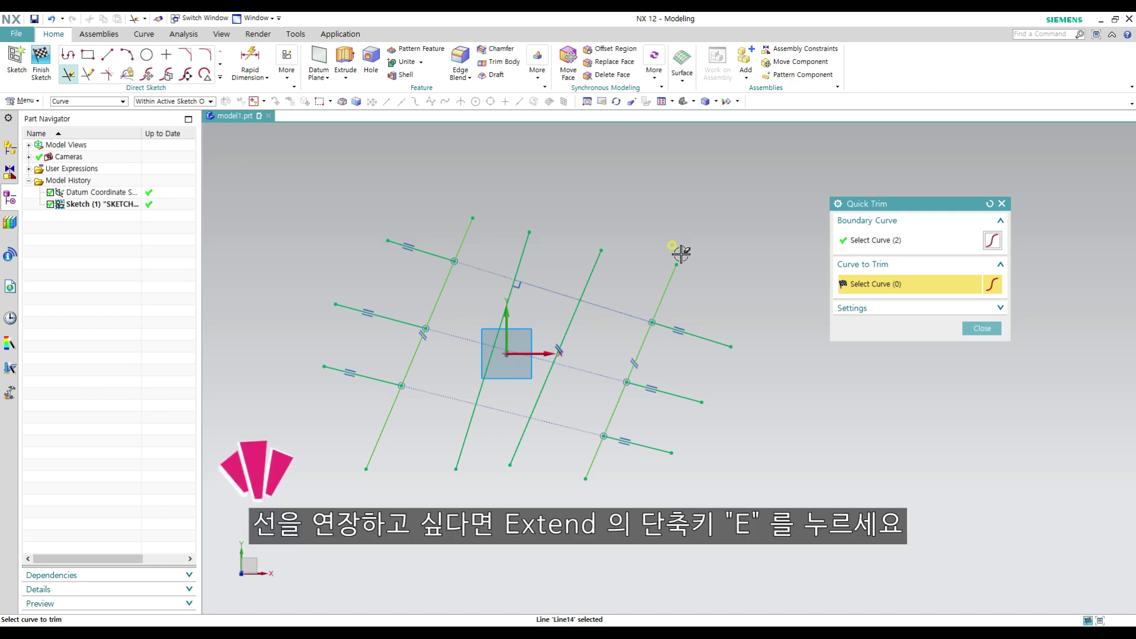
pyautogui.press('Escape')
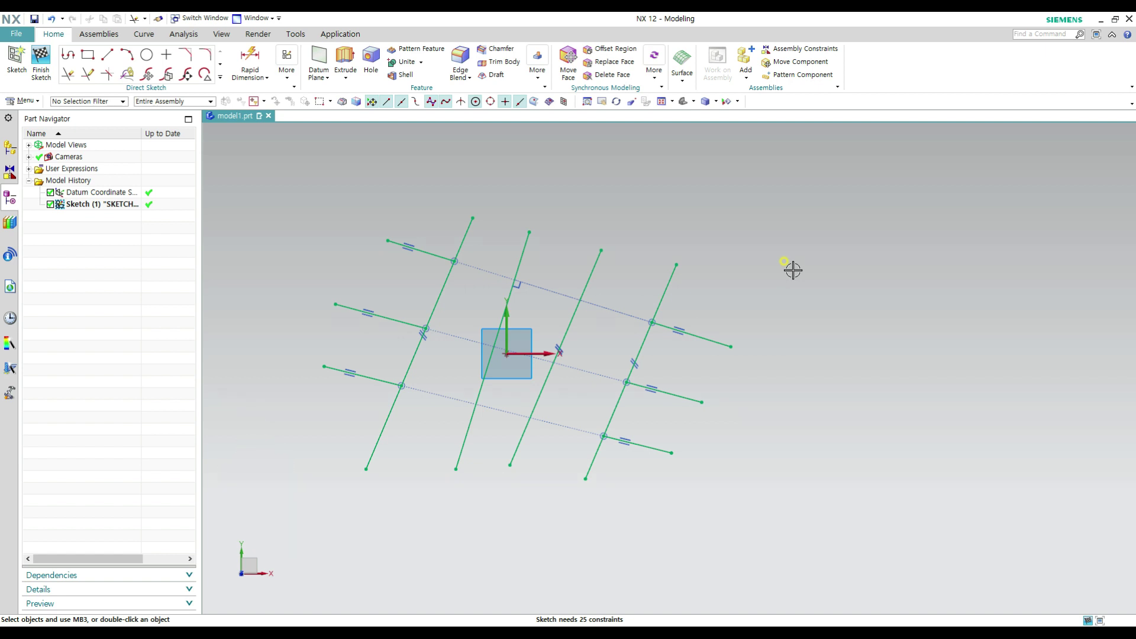
# Quick Extend the upper crossing line's right-hand piece segment by segment across the gap until it reaches the leftmost steep line.
pyautogui.press('e')
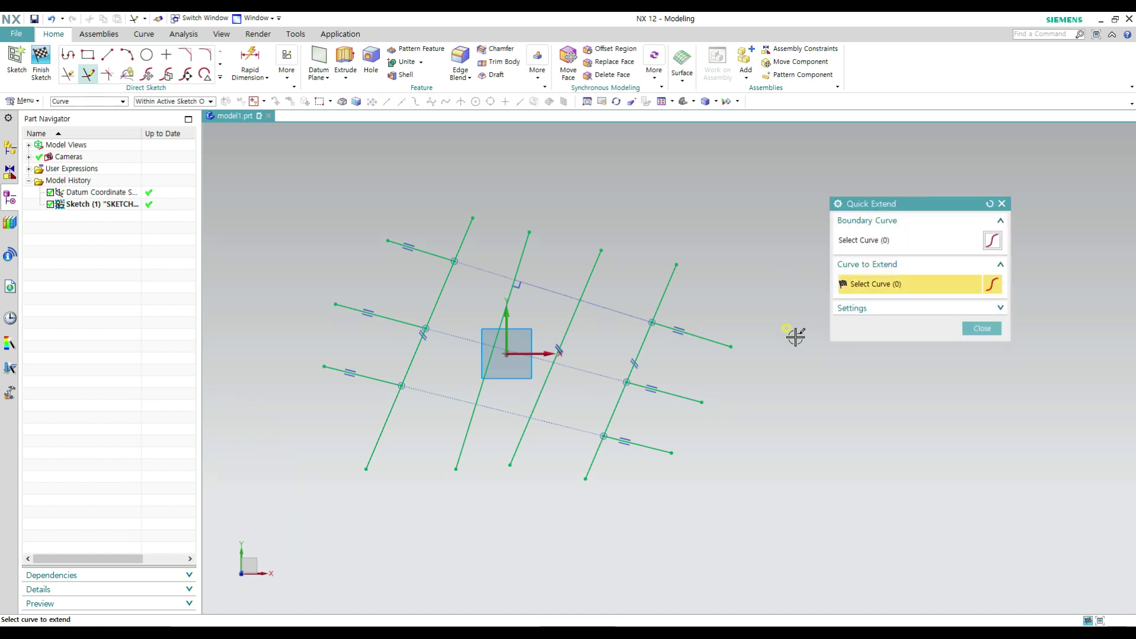
pyautogui.moveTo(674, 358)
pyautogui.keyDown('shift'); pyautogui.mouseDown(button='middle')
pyautogui.moveTo(728, 345)
pyautogui.moveTo(724, 363)
pyautogui.mouseUp(button='middle'); pyautogui.keyUp('shift')
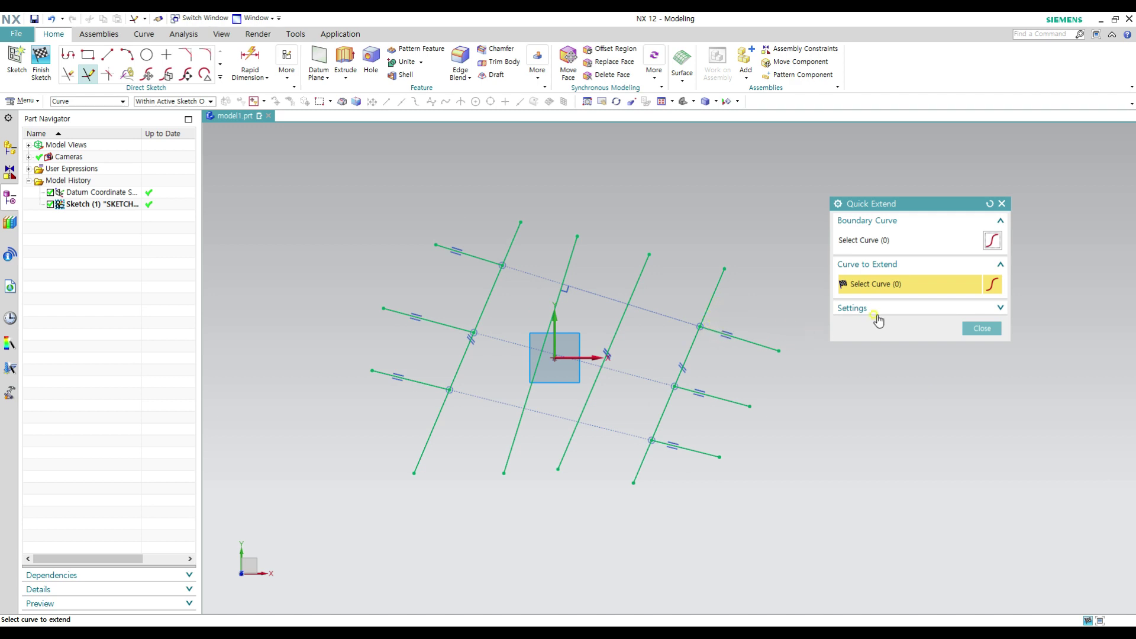
pyautogui.click(714, 332)
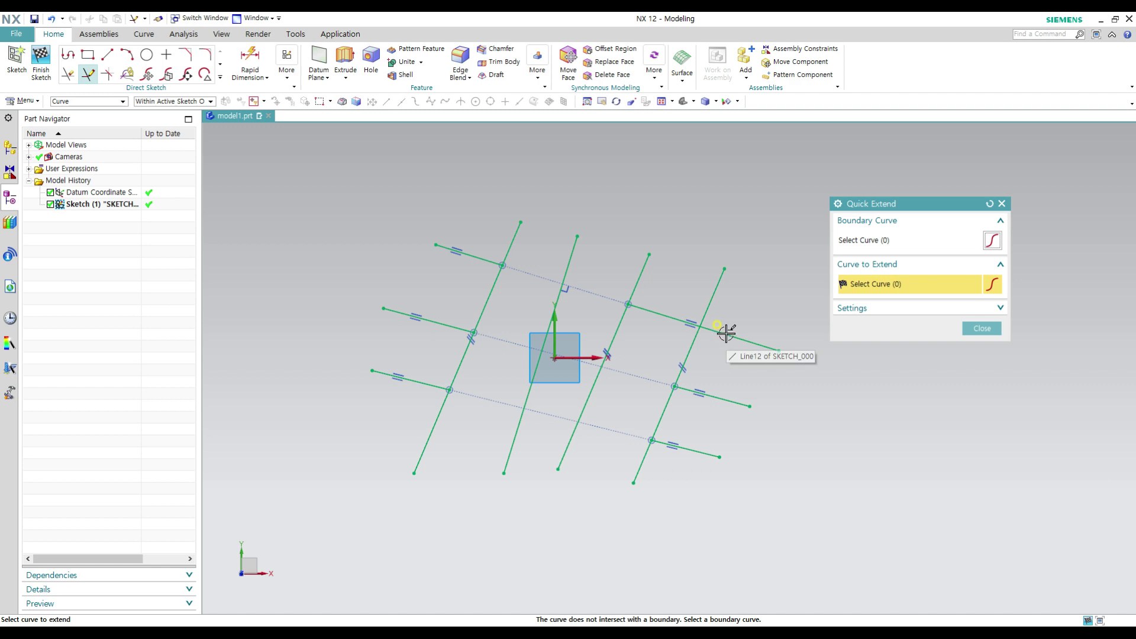
pyautogui.click(741, 334)
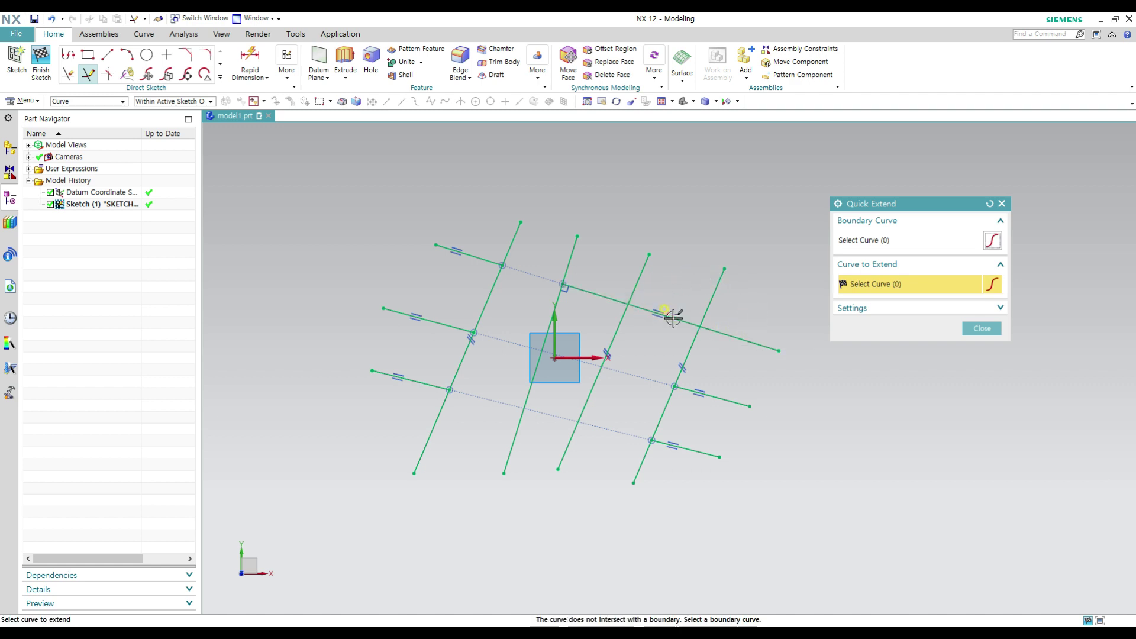
pyautogui.click(582, 287)
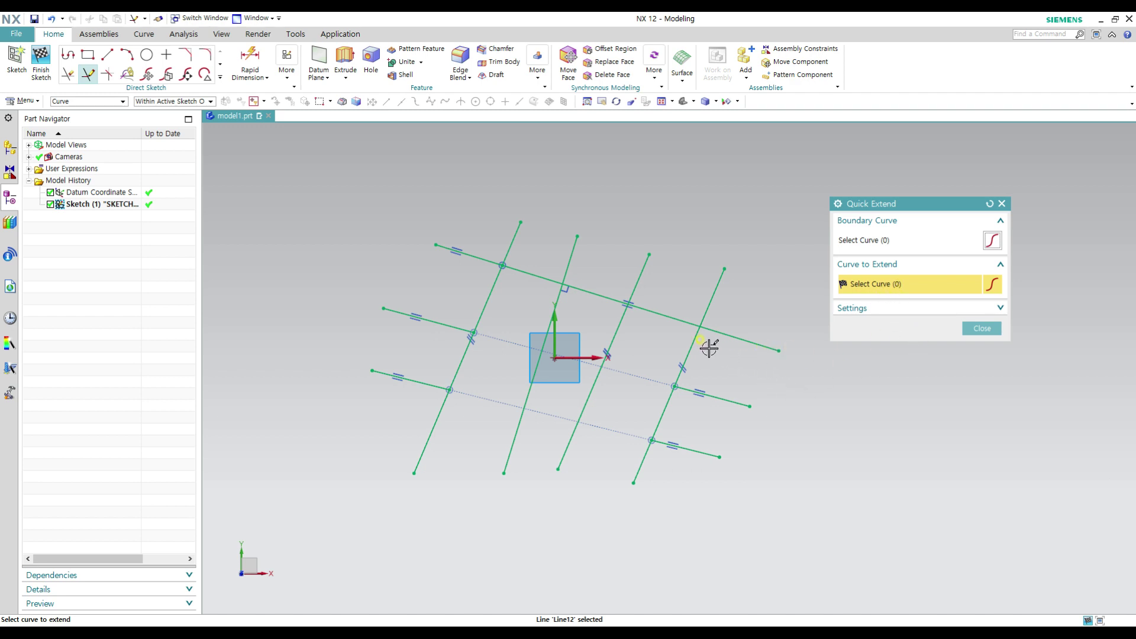
# Extend the right-hand pieces of the middle and lower crossing lines together in three freehand passes, back to the leftmost steep line.
pyautogui.moveTo(713, 346)
pyautogui.mouseDown()
pyautogui.moveTo(662, 432)
pyautogui.moveTo(650, 503)
pyautogui.mouseUp()
pyautogui.moveTo(643, 330); pyautogui.dragTo(572, 487)
pyautogui.moveTo(577, 314)
pyautogui.mouseDown()
pyautogui.moveTo(532, 406)
pyautogui.moveTo(519, 478)
pyautogui.mouseUp()
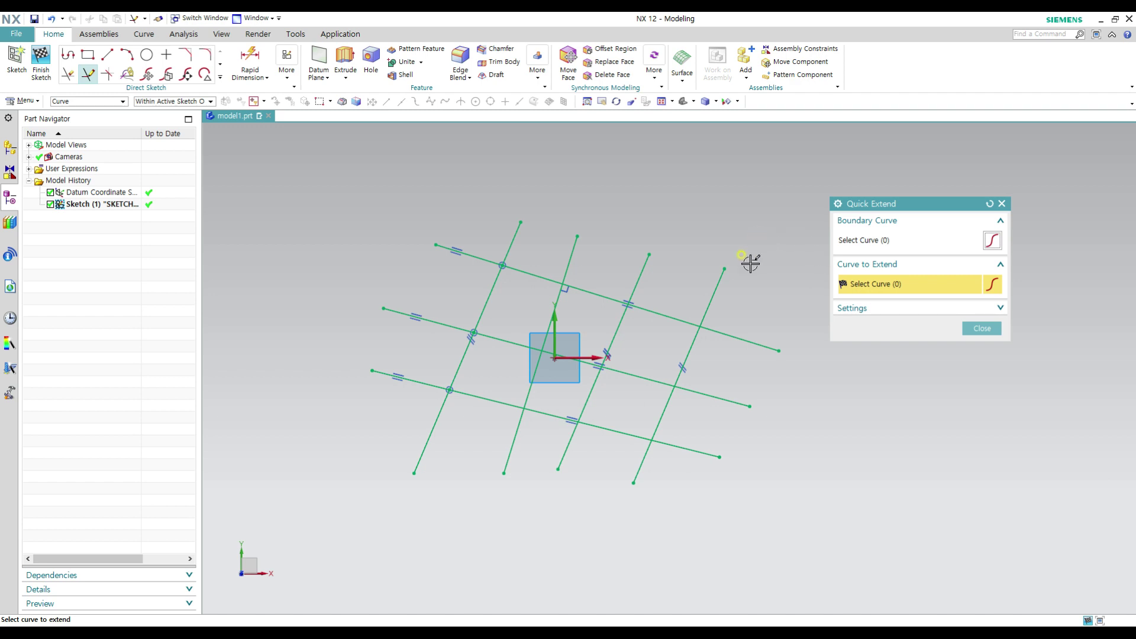
# Close Quick Extend and undo all the extensions of the three crossing lines.
pyautogui.press('Escape')
pyautogui.hotkey('ctrl', 'z')
pyautogui.hotkey('ctrl', 'z')
pyautogui.hotkey('ctrl', 'z')
pyautogui.hotkey('ctrl', 'z')
pyautogui.hotkey('ctrl', 'z')
pyautogui.hotkey('ctrl', 'z')
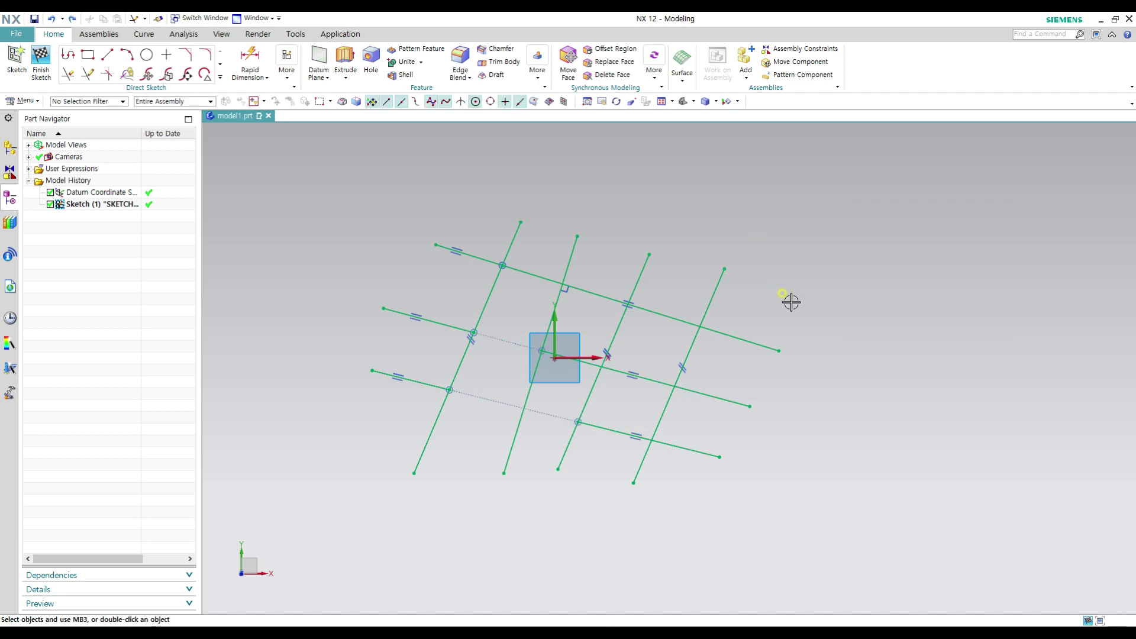
pyautogui.hotkey('ctrl', 'z')
pyautogui.hotkey('ctrl', 'z')
pyautogui.hotkey('ctrl', 'z')
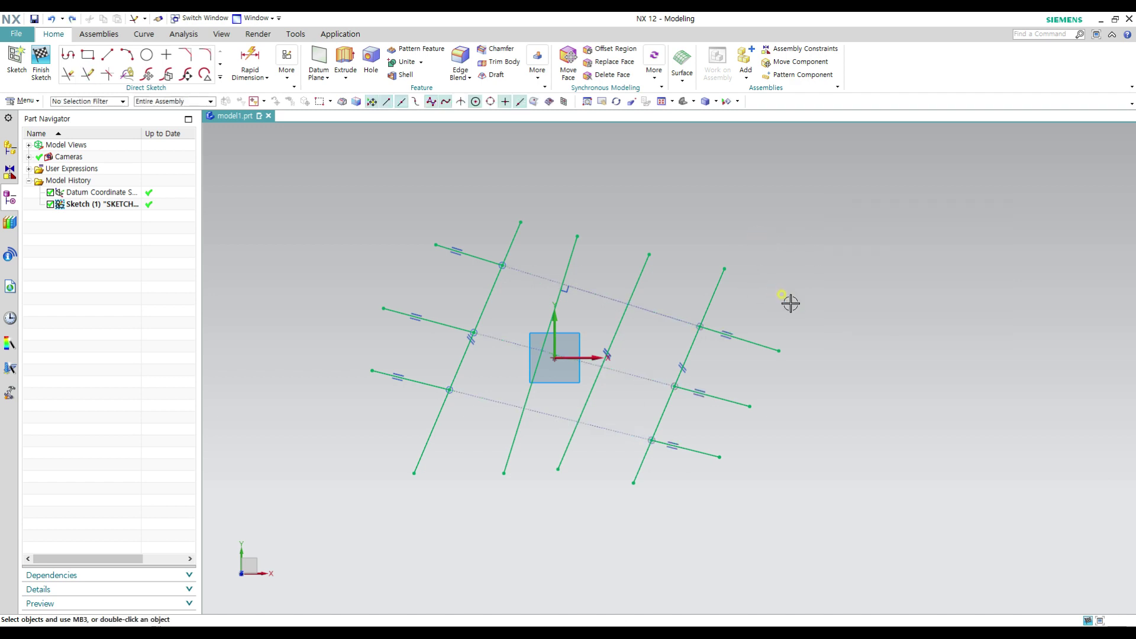
# Quick Extend the upper crossing line's right-hand piece from its inner end to the next steep line, trying its outer end as well.
pyautogui.press('e')
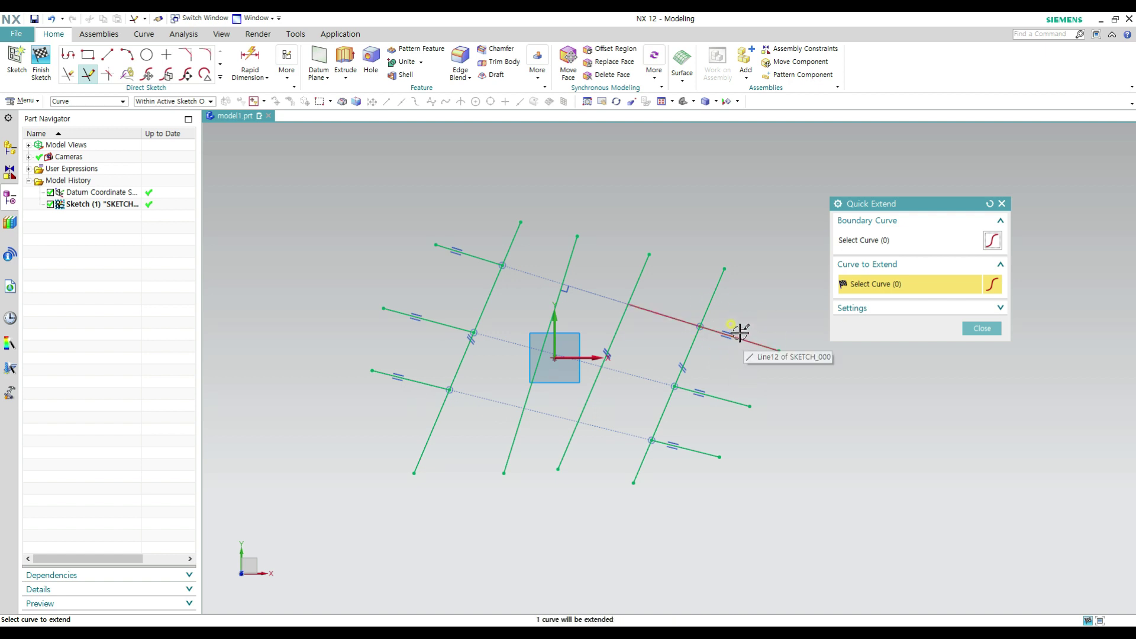
pyautogui.click(768, 350)
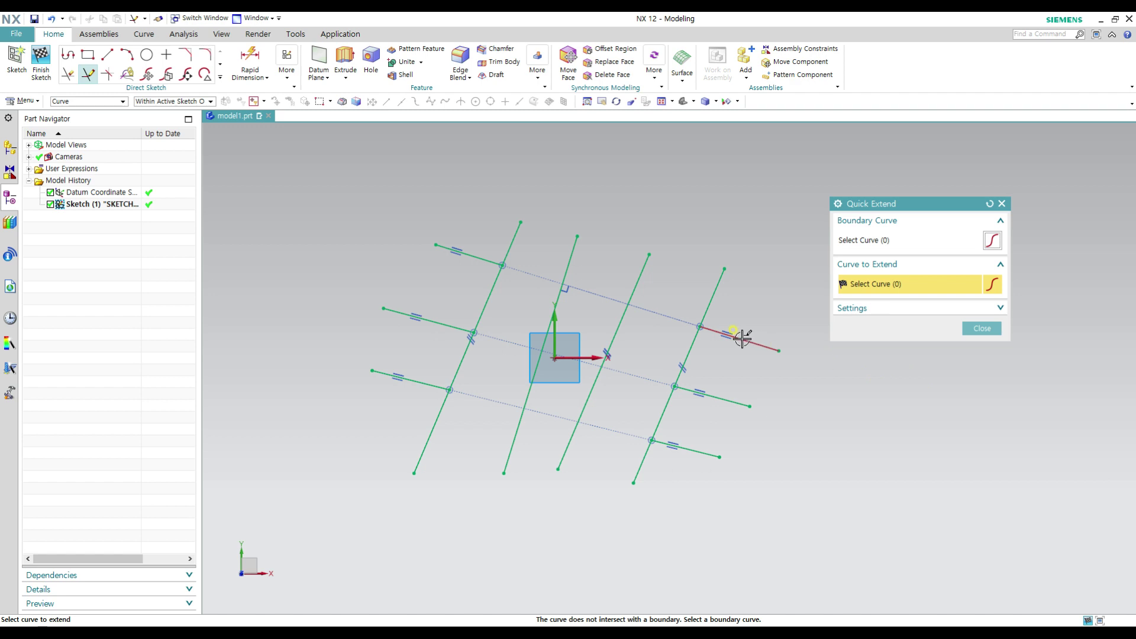
pyautogui.click(709, 329)
pyautogui.click(709, 330)
pyautogui.click(770, 348)
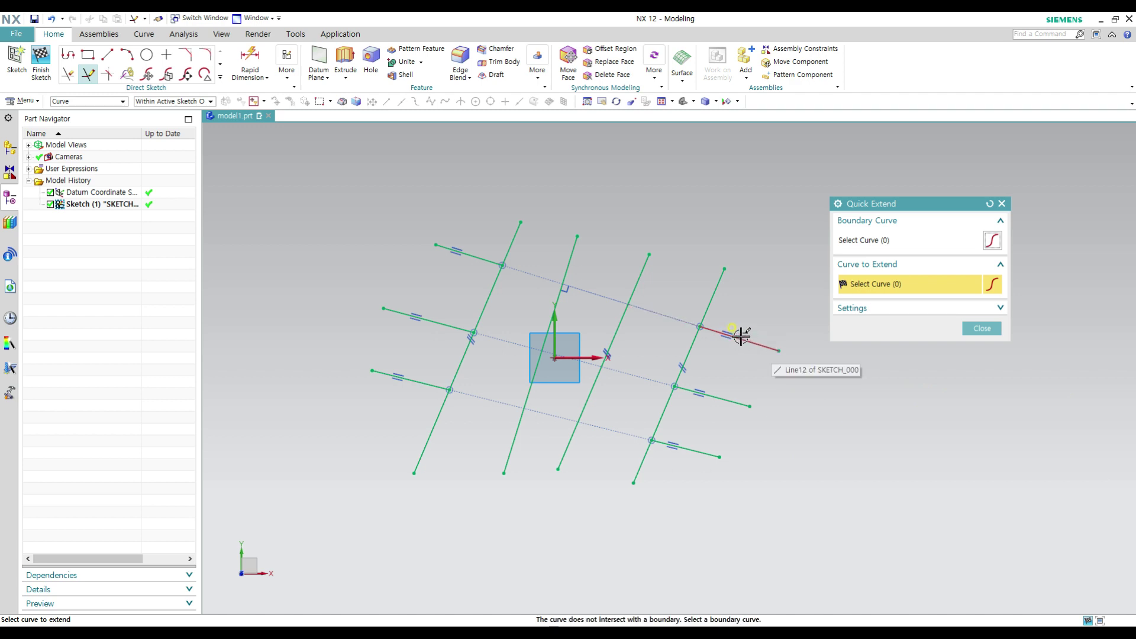
pyautogui.click(711, 330)
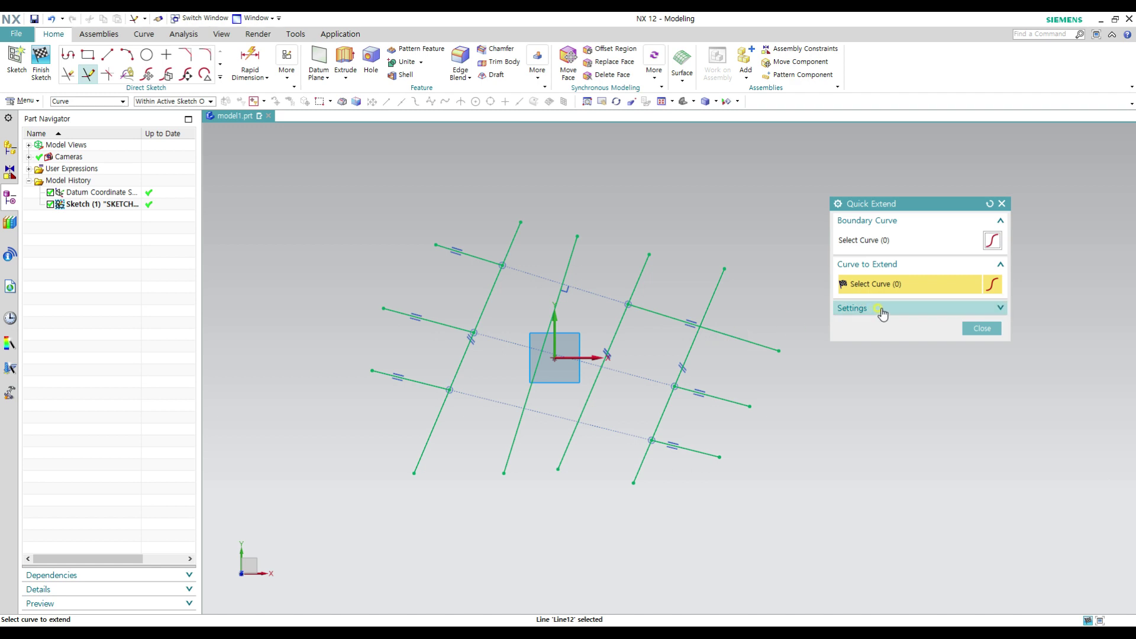
# Extend the right-hand pieces of the middle and lower crossing lines up to the leftmost steep line as the boundary curve.
pyautogui.click(916, 241)
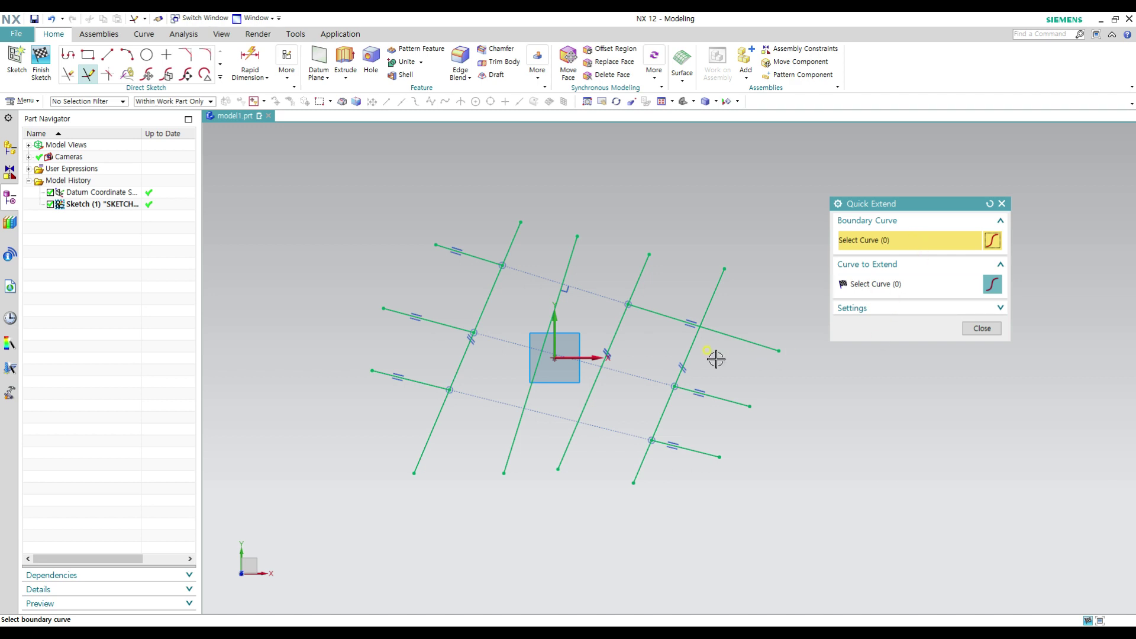
pyautogui.click(499, 291)
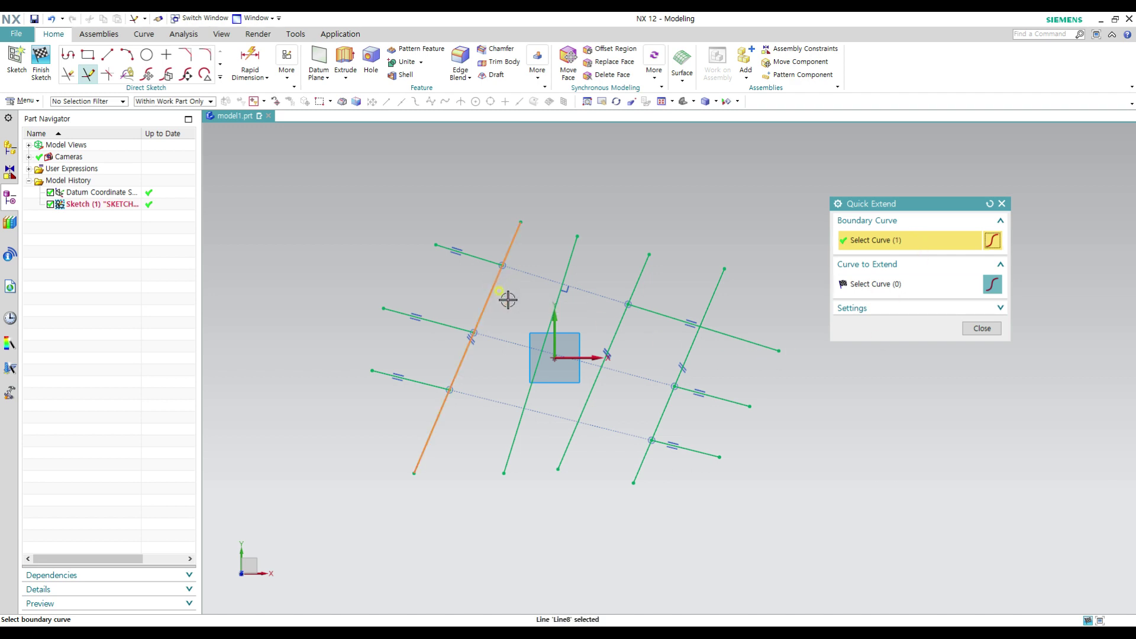
pyautogui.click(878, 287)
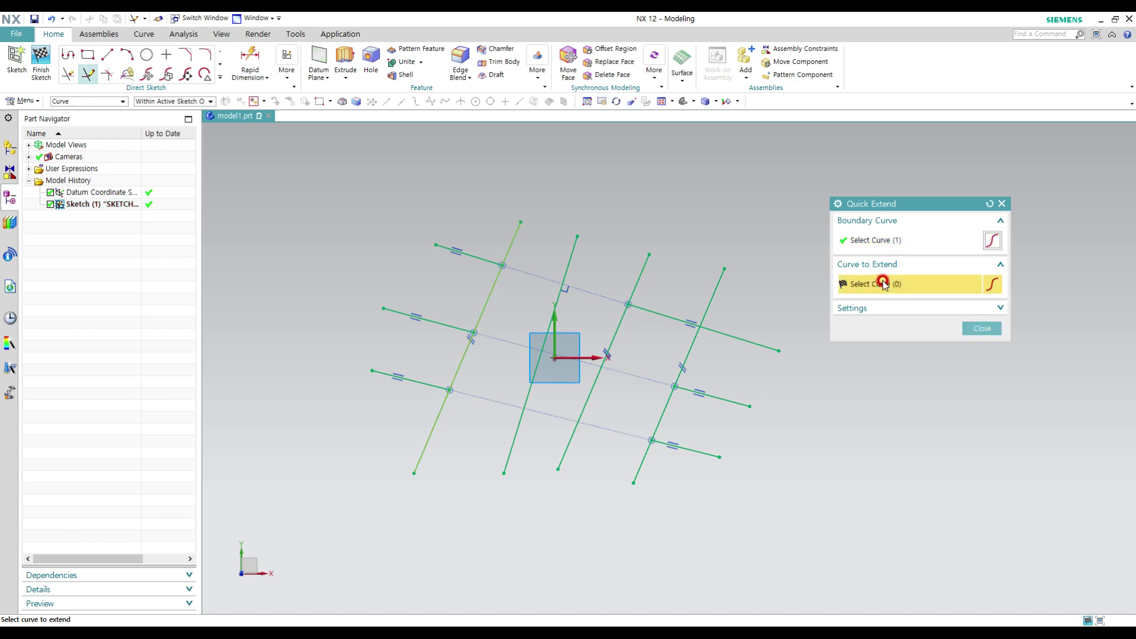
pyautogui.click(681, 385)
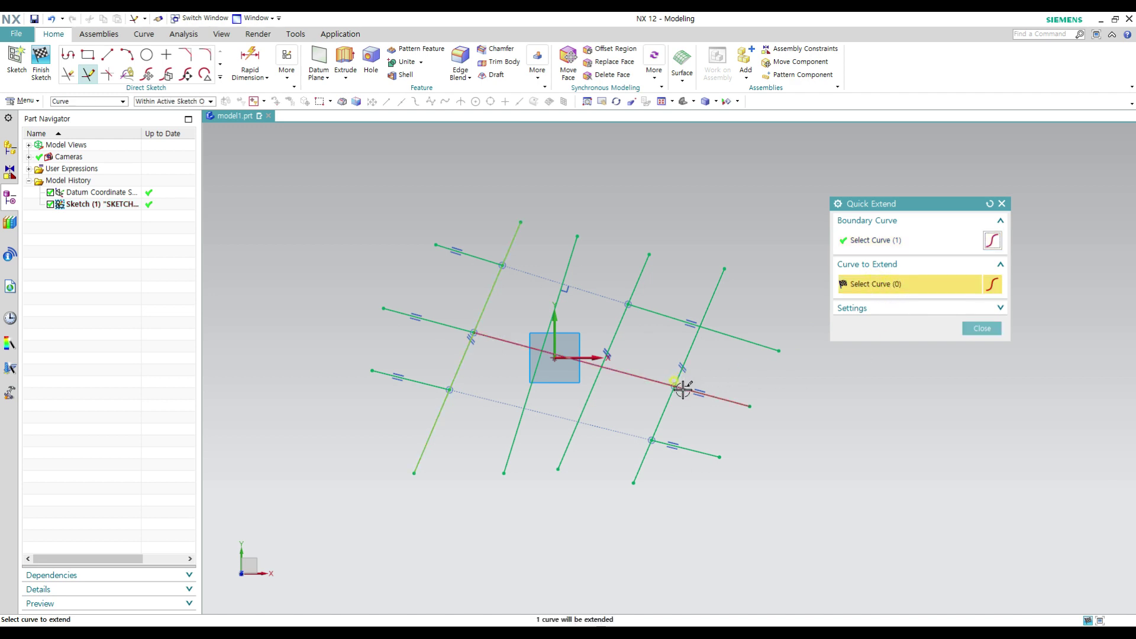
pyautogui.click(664, 443)
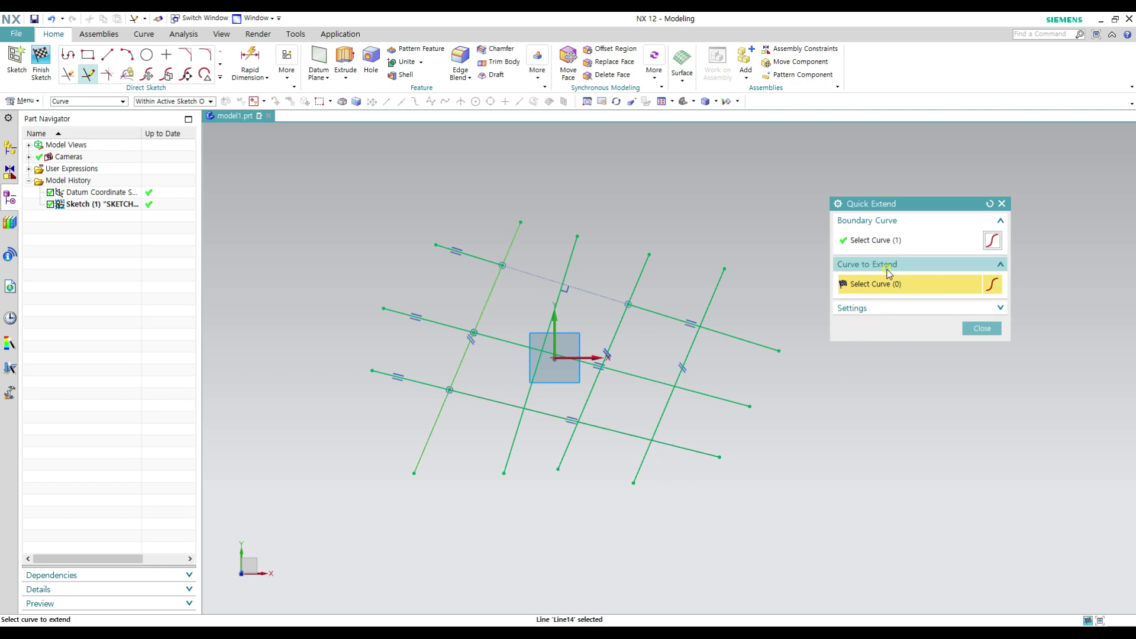